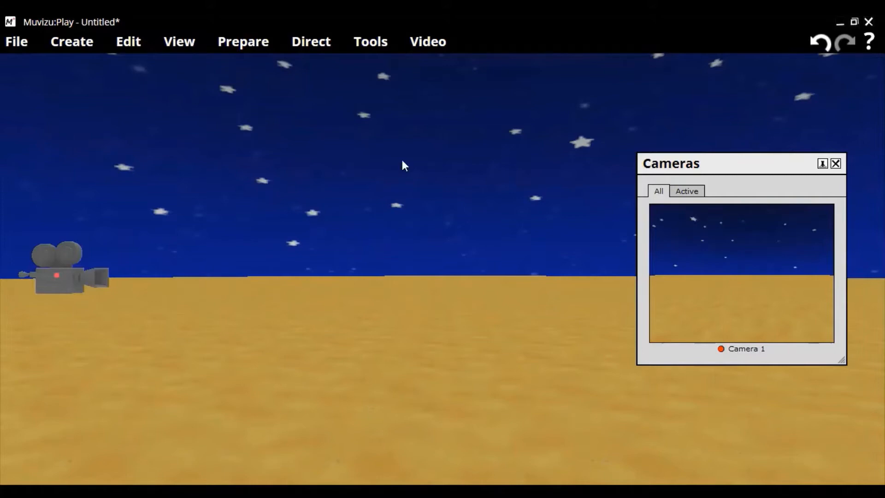
Create a point light in the scene and place it farther back above the middle of the ground
{"action": "left_click", "coordinate": [69, 51]}
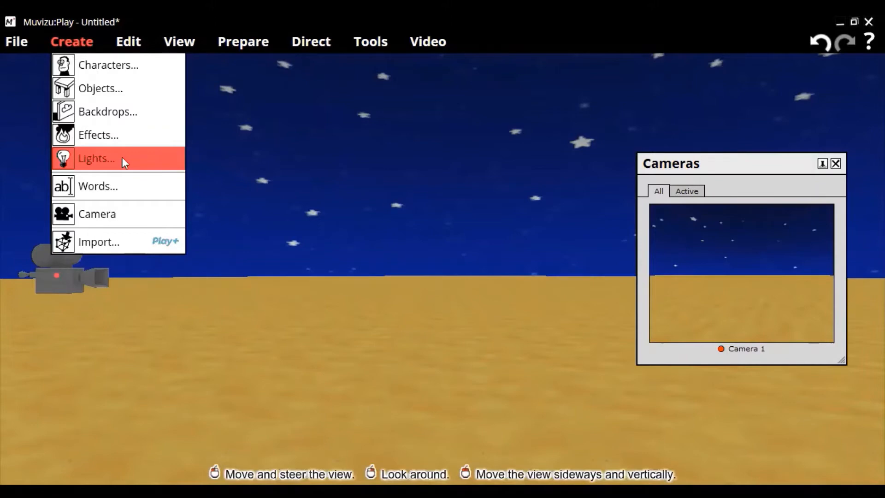
{"action": "left_click", "coordinate": [122, 157]}
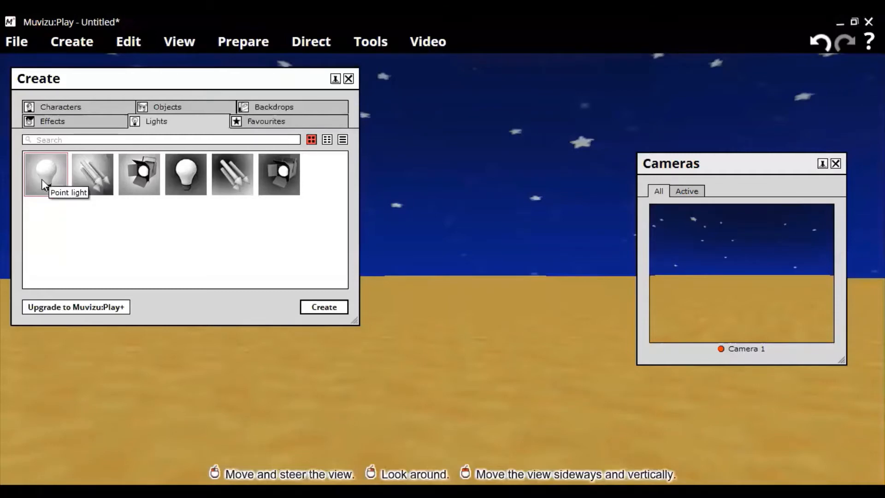
{"action": "left_click", "coordinate": [330, 306]}
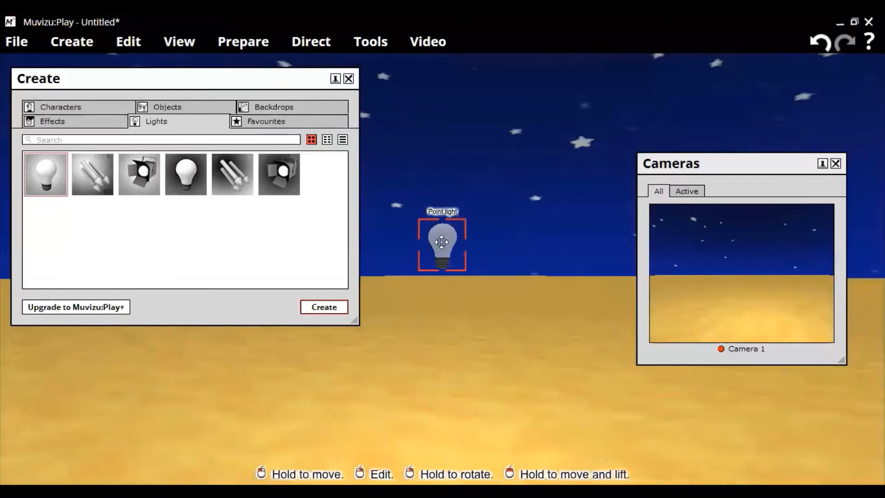
{"action": "left_click_drag", "start_coordinate": [442, 241], "coordinate": [446, 250]}
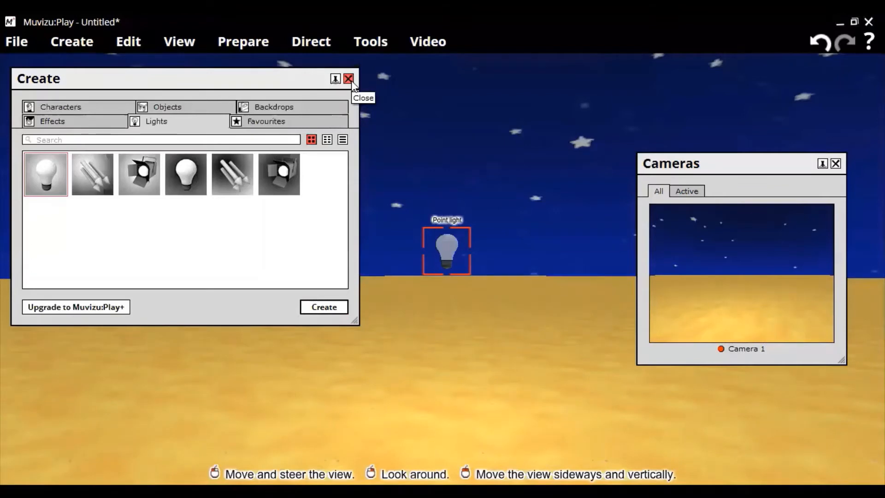
{"action": "left_click", "coordinate": [349, 79]}
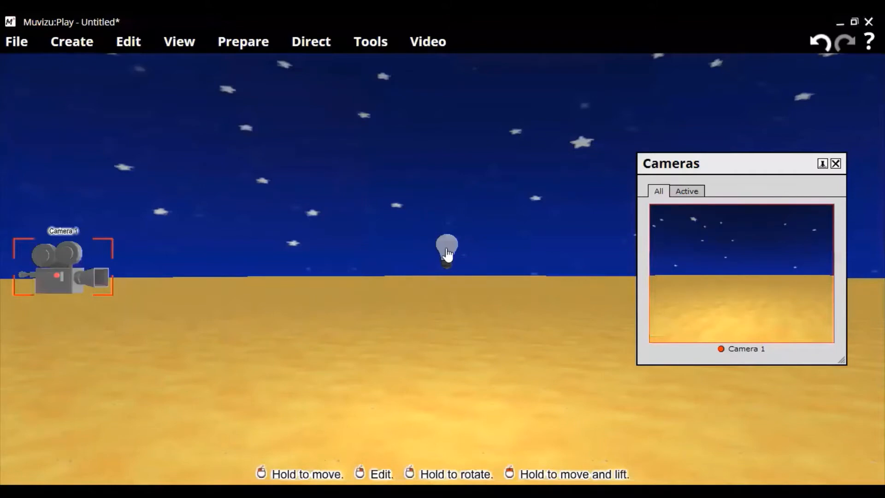
{"action": "left_click", "coordinate": [447, 252]}
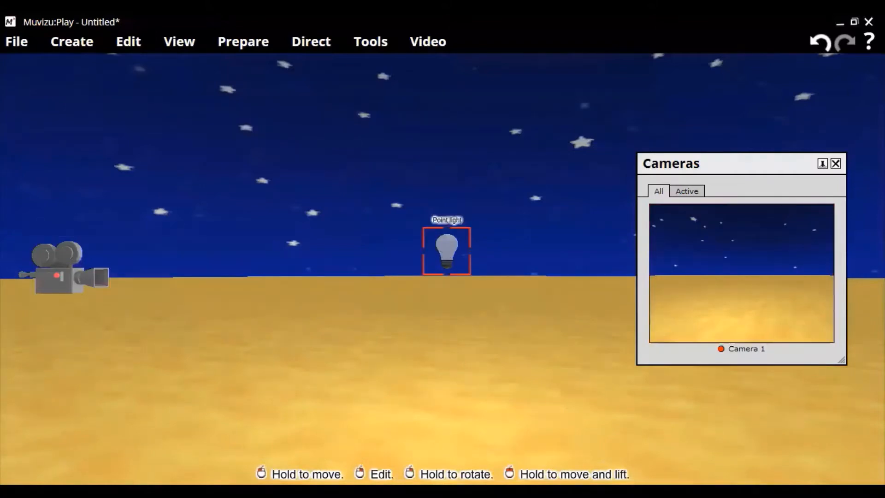
{"action": "mouse_move", "coordinate": [447, 251]}
{"action": "left_mouse_down"}
{"action": "mouse_move", "coordinate": [413, 257]}
{"action": "mouse_move", "coordinate": [453, 254]}
{"action": "mouse_move", "coordinate": [417, 257]}
{"action": "mouse_move", "coordinate": [432, 260]}
{"action": "left_mouse_up"}
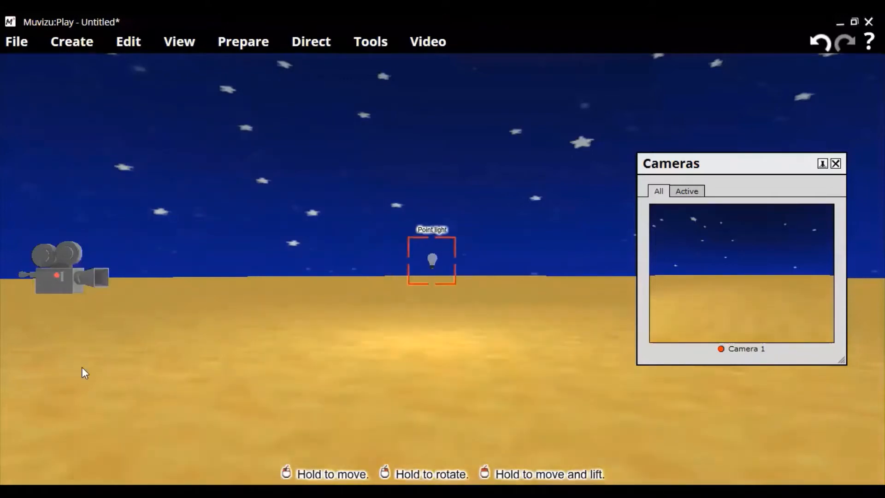
Move Camera 1 to the middle of the scene and rotate it to face the area lit by the point light
{"action": "left_click", "coordinate": [71, 276]}
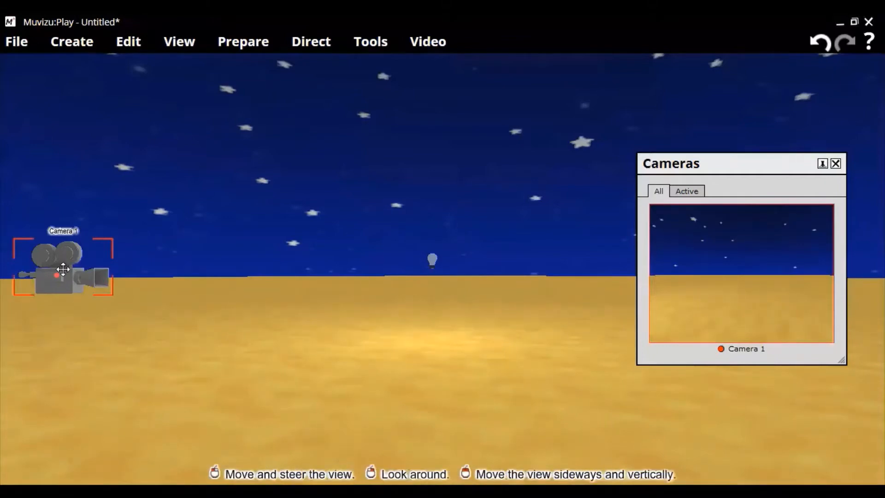
{"action": "left_click_drag", "start_coordinate": [60, 274], "coordinate": [350, 275]}
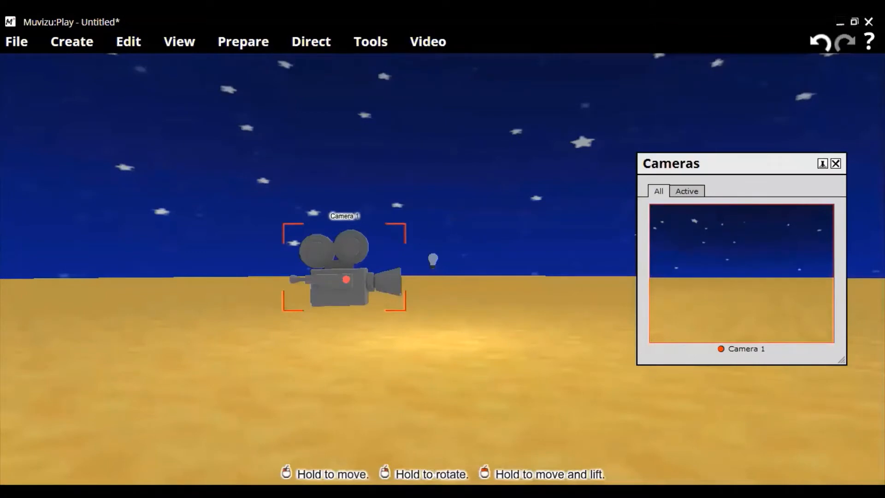
{"action": "right_click_drag", "start_coordinate": [348, 277], "coordinate": [348, 235]}
{"action": "right_click_drag", "start_coordinate": [370, 302], "coordinate": [327, 283]}
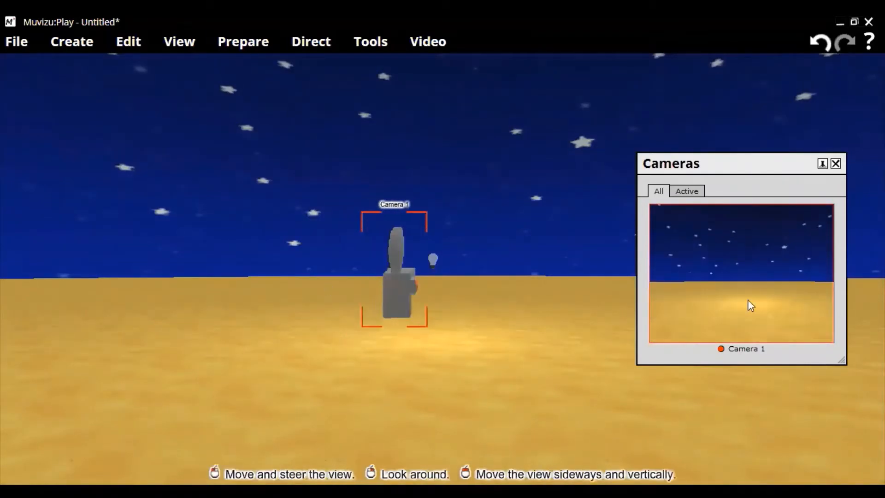
Reposition the point light closer to Camera 1 so its glow spreads across the ground in the camera's view
{"action": "left_click", "coordinate": [433, 255]}
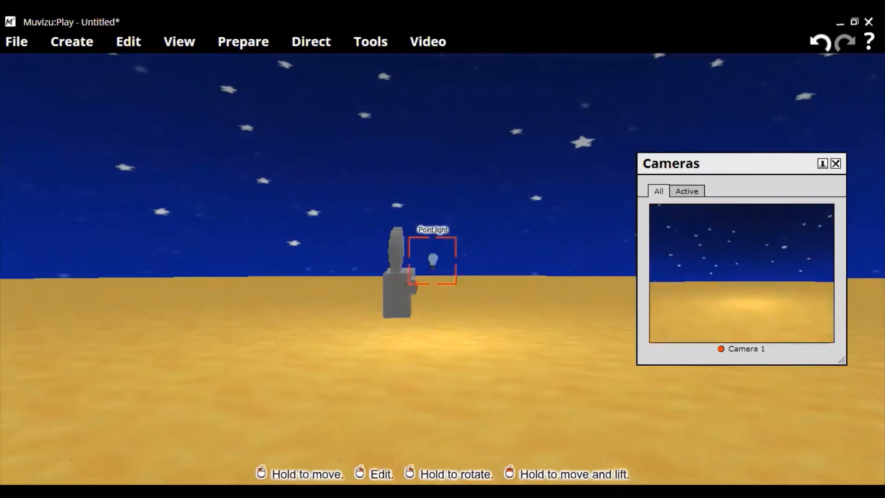
{"action": "left_click_drag", "start_coordinate": [432, 260], "coordinate": [428, 249]}
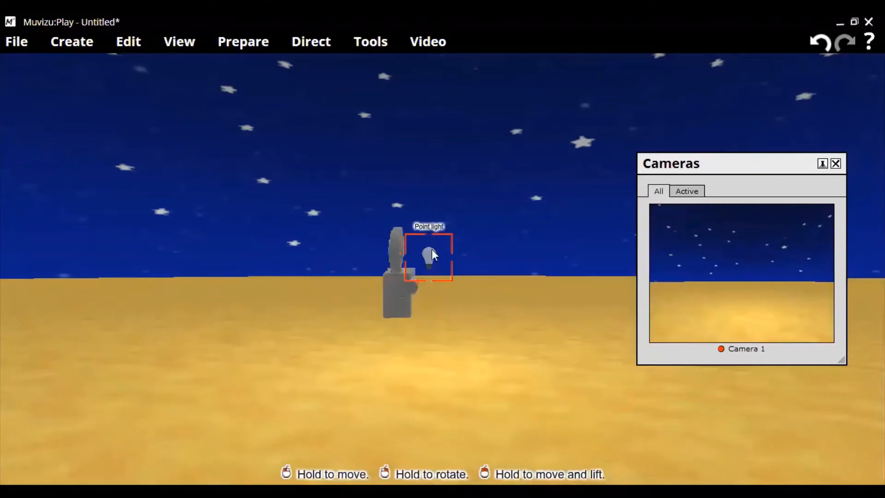
{"action": "right_click", "coordinate": [432, 249]}
{"action": "left_click", "coordinate": [459, 270]}
{"action": "mouse_move", "coordinate": [428, 256]}
{"action": "left_mouse_down"}
{"action": "mouse_move", "coordinate": [424, 329]}
{"action": "mouse_move", "coordinate": [424, 276]}
{"action": "mouse_move", "coordinate": [435, 264]}
{"action": "mouse_move", "coordinate": [425, 270]}
{"action": "left_mouse_up"}
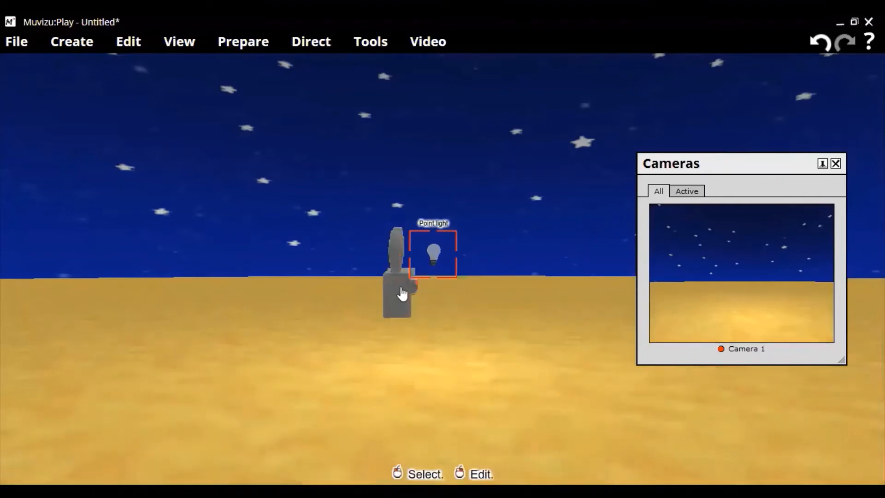
Shift Camera 1 slightly sideways so it stands nearly in line with the point light
{"action": "left_click", "coordinate": [400, 286]}
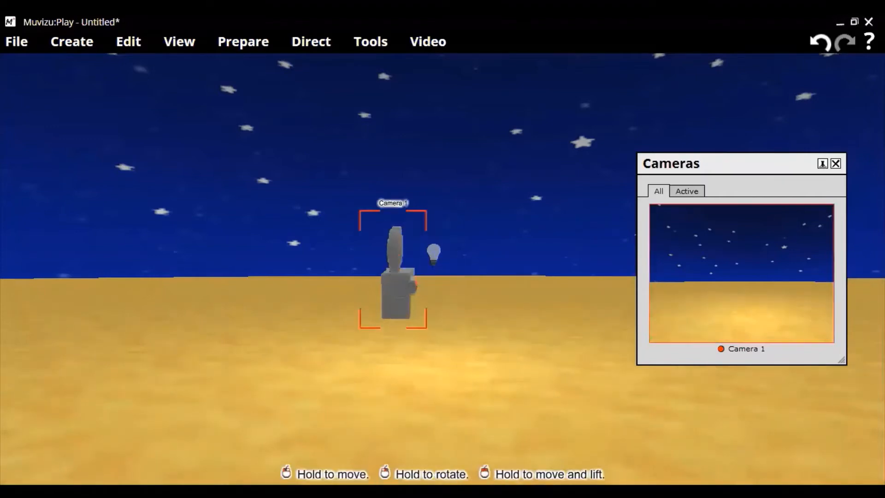
{"action": "mouse_move", "coordinate": [400, 286]}
{"action": "left_mouse_down"}
{"action": "mouse_move", "coordinate": [416, 283]}
{"action": "mouse_move", "coordinate": [410, 287]}
{"action": "left_mouse_up"}
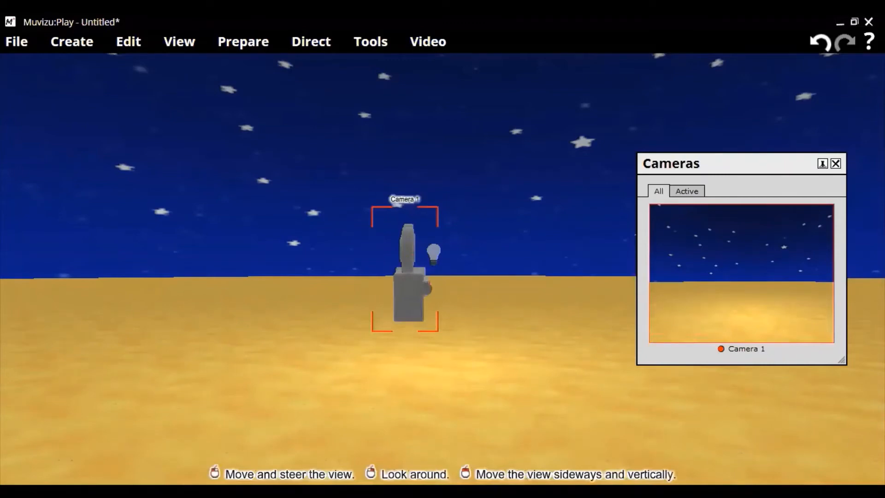
{"action": "left_click", "coordinate": [437, 253]}
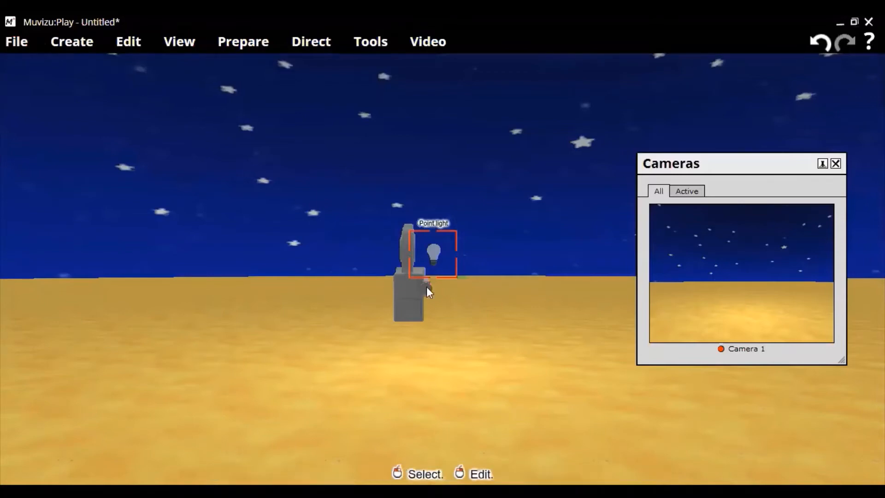
{"action": "left_click", "coordinate": [406, 300]}
{"action": "left_click_drag", "start_coordinate": [416, 311], "coordinate": [409, 294]}
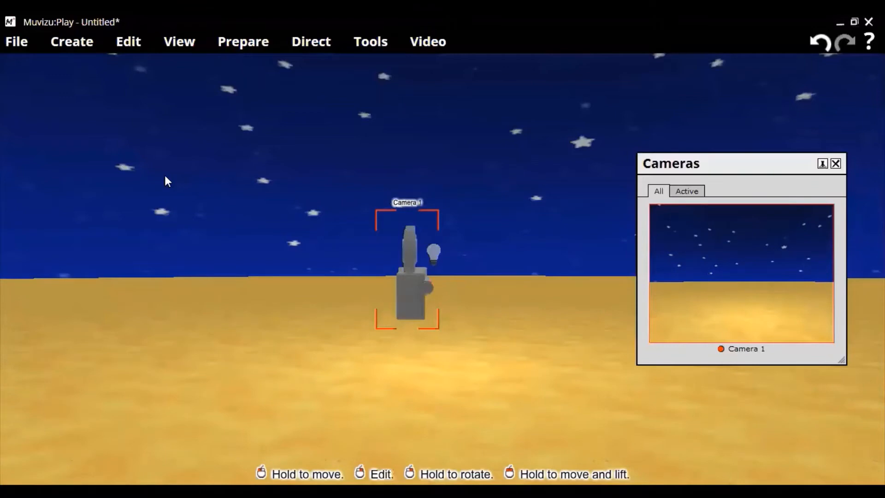
Create a Curved backdrop and push it back behind the point light so it fits within Camera 1's view
{"action": "left_click", "coordinate": [76, 43]}
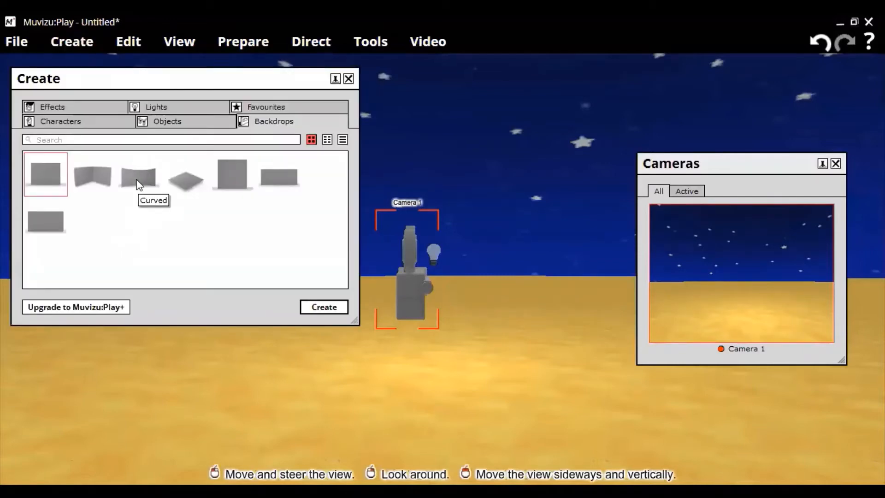
{"action": "left_click", "coordinate": [140, 185]}
{"action": "left_click", "coordinate": [323, 307]}
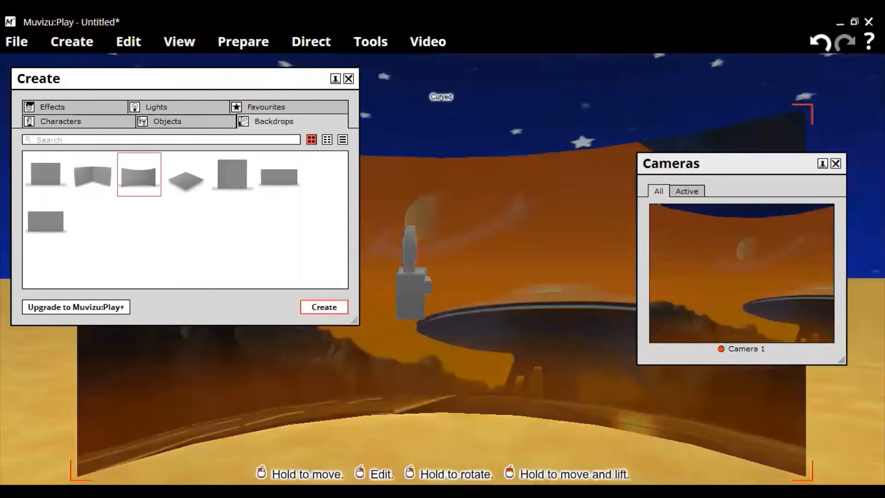
{"action": "left_click_drag", "start_coordinate": [387, 276], "coordinate": [380, 196]}
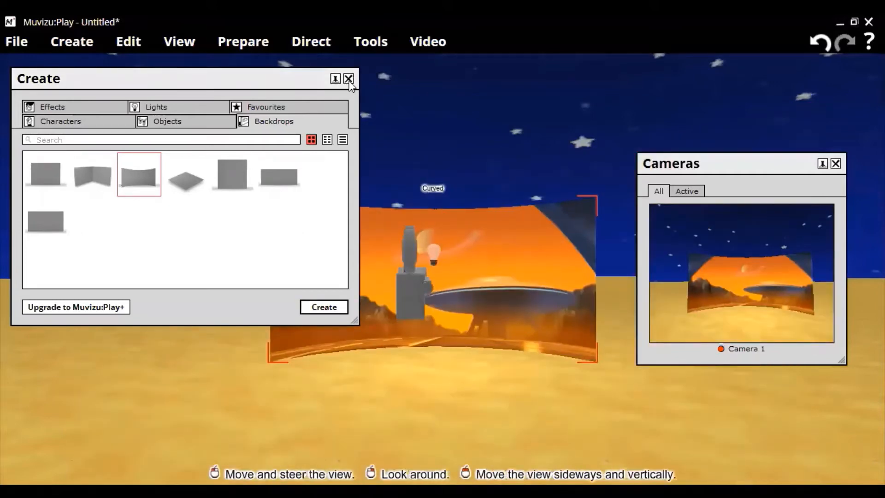
Replace the curved backdrop's image with the texture wp3203369 imported from the NLP folder
{"action": "right_click", "coordinate": [326, 279]}
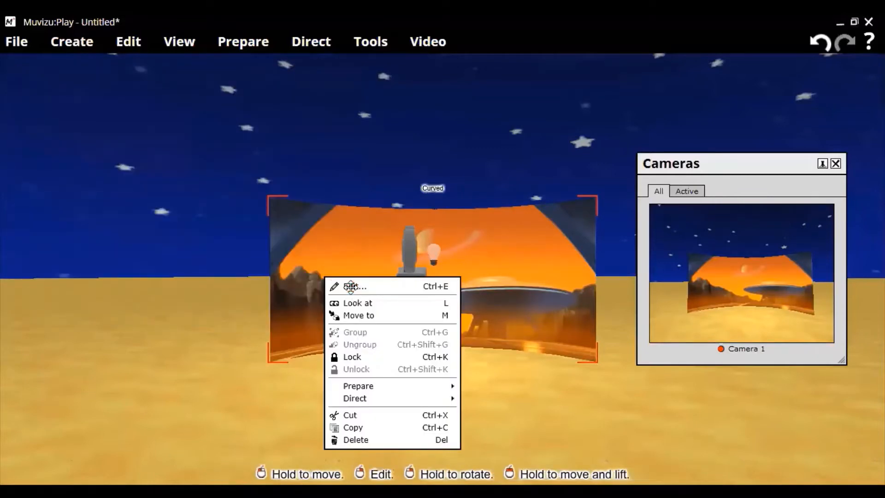
{"action": "key", "text": "ctrl+e"}
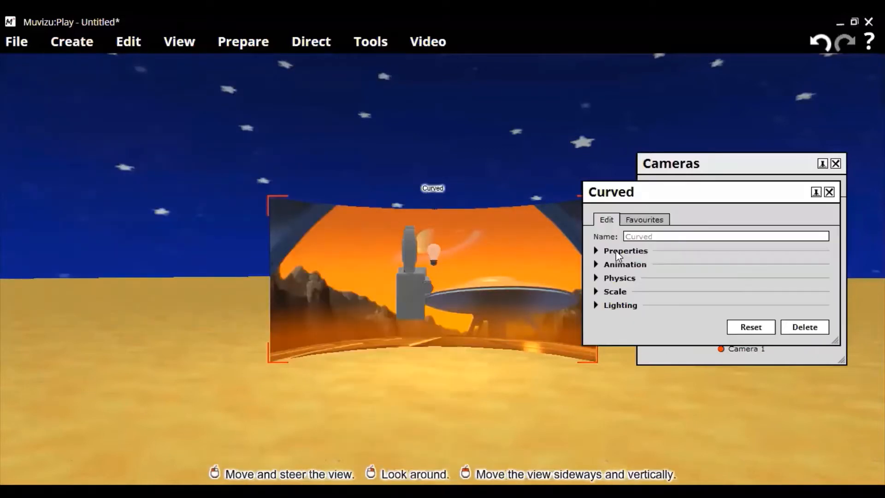
{"action": "left_click", "coordinate": [613, 251]}
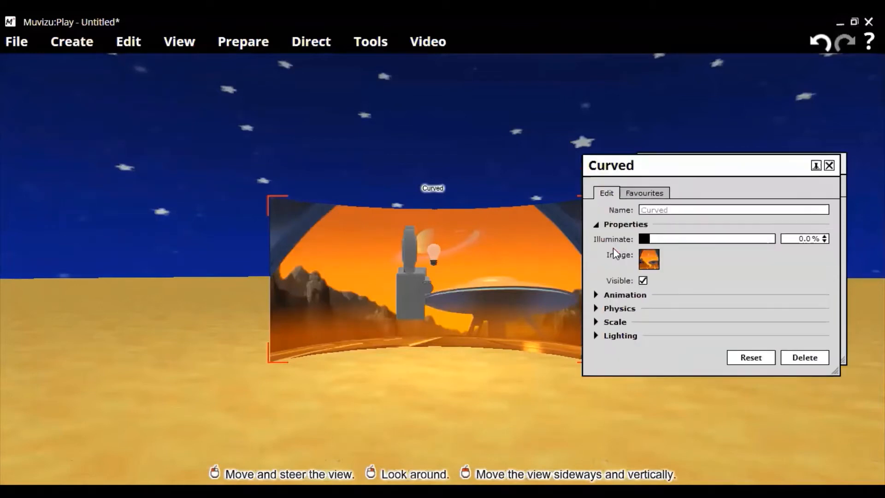
{"action": "left_click", "coordinate": [643, 257]}
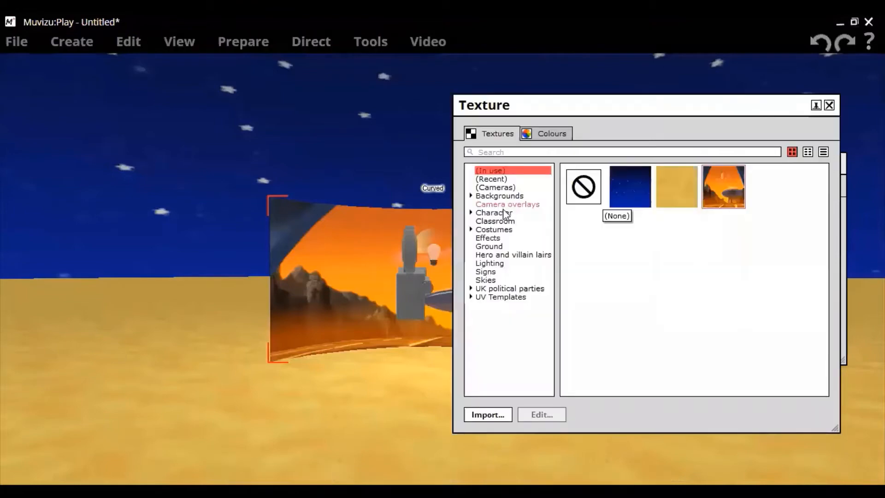
{"action": "left_click", "coordinate": [483, 414]}
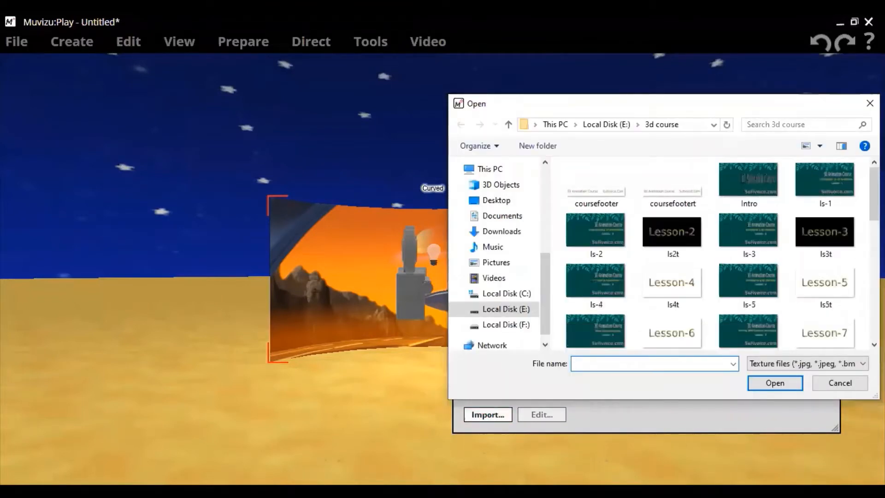
{"action": "mouse_move", "coordinate": [874, 198]}
{"action": "left_mouse_down"}
{"action": "mouse_move", "coordinate": [874, 293]}
{"action": "mouse_move", "coordinate": [874, 196]}
{"action": "left_mouse_up"}
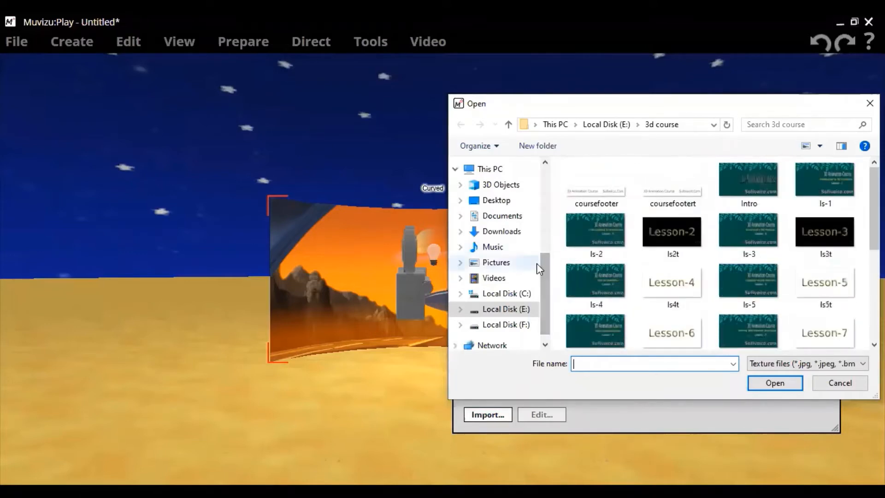
{"action": "left_click_drag", "start_coordinate": [543, 266], "coordinate": [551, 221]}
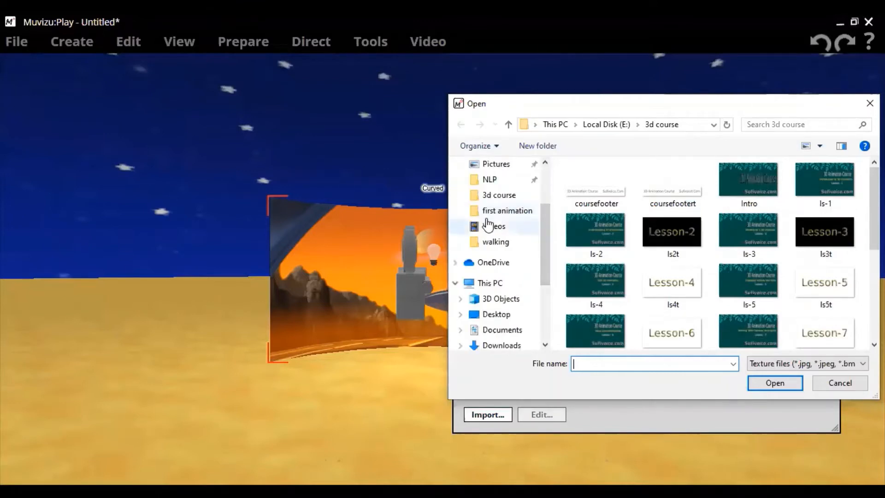
{"action": "left_click", "coordinate": [483, 182]}
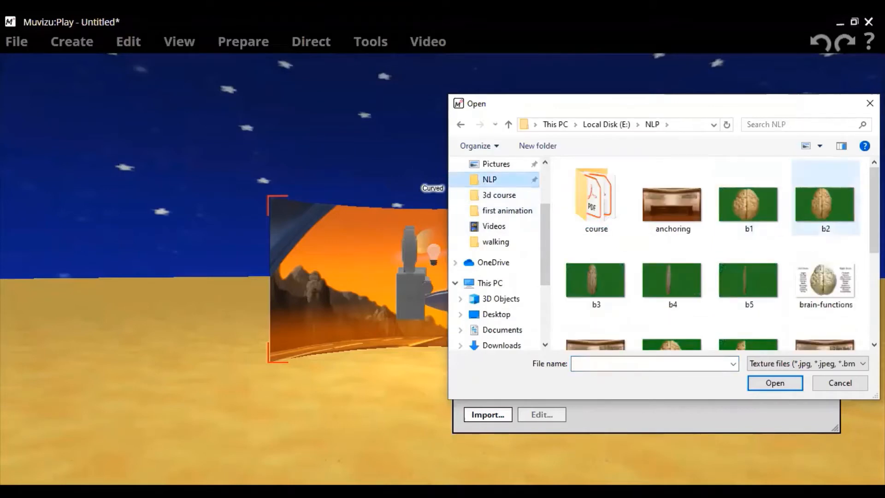
{"action": "left_click_drag", "start_coordinate": [874, 193], "coordinate": [874, 277]}
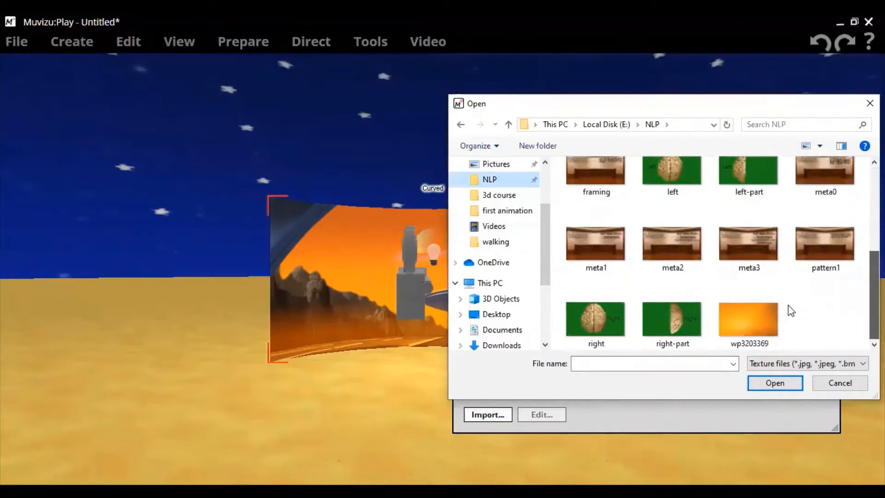
{"action": "left_click", "coordinate": [751, 309]}
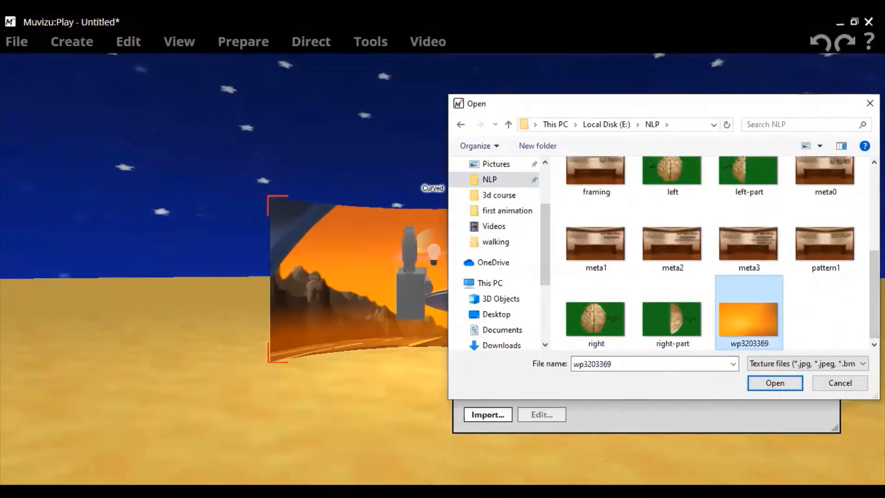
{"action": "mouse_move", "coordinate": [873, 305]}
{"action": "left_mouse_down"}
{"action": "mouse_move", "coordinate": [873, 223]}
{"action": "mouse_move", "coordinate": [874, 296]}
{"action": "left_mouse_up"}
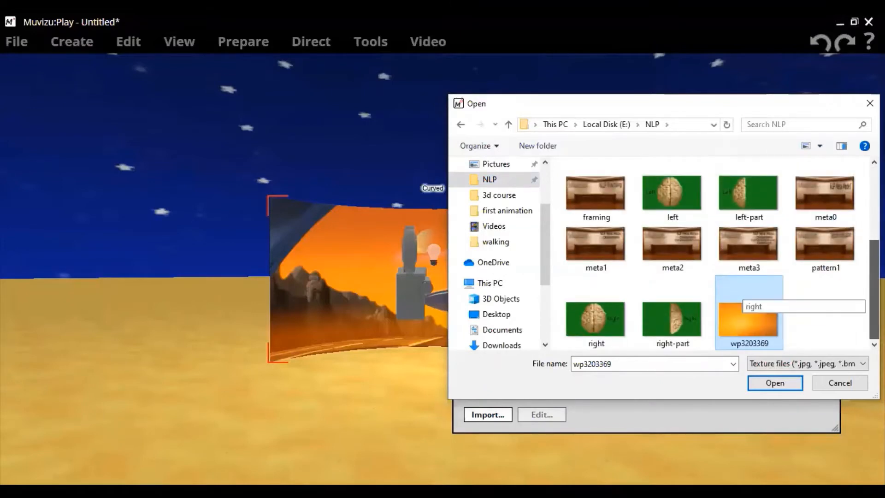
{"action": "mouse_move", "coordinate": [873, 296]}
{"action": "left_mouse_down"}
{"action": "mouse_move", "coordinate": [874, 225]}
{"action": "mouse_move", "coordinate": [873, 297]}
{"action": "left_mouse_up"}
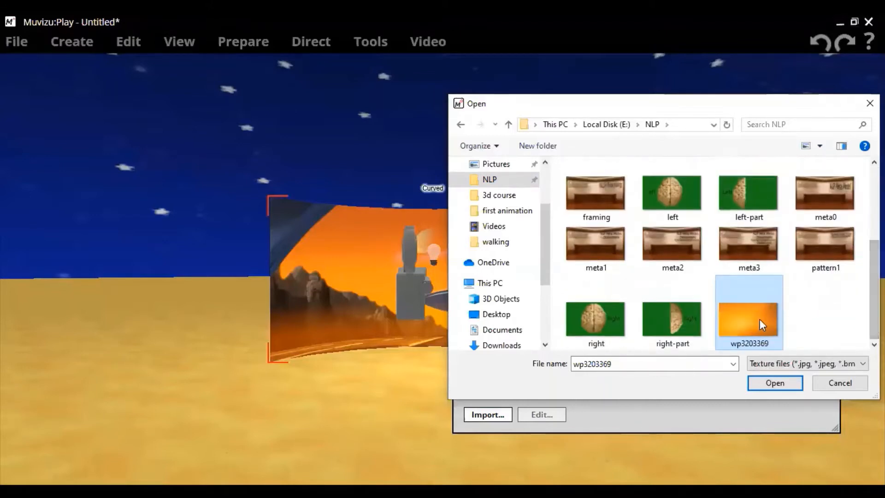
{"action": "left_click", "coordinate": [783, 388]}
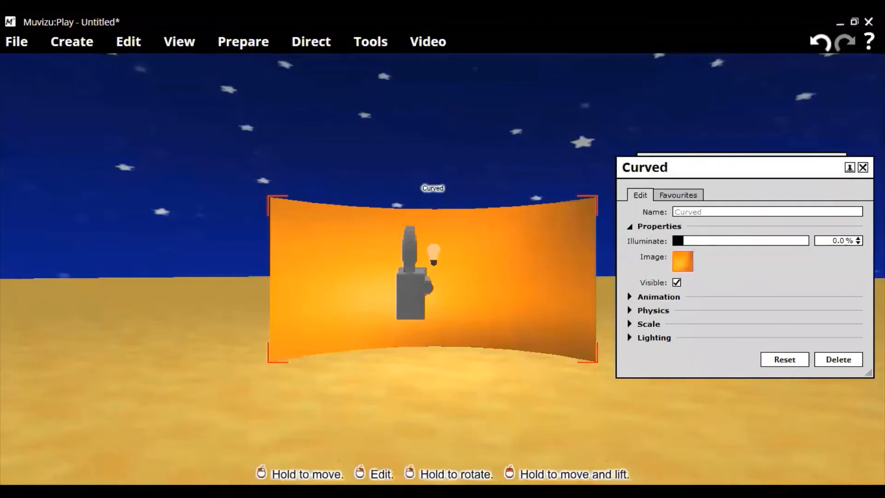
Nudge the curved backdrop slightly farther back and move its properties window to uncover part of the camera preview
{"action": "left_click_drag", "start_coordinate": [505, 266], "coordinate": [494, 265]}
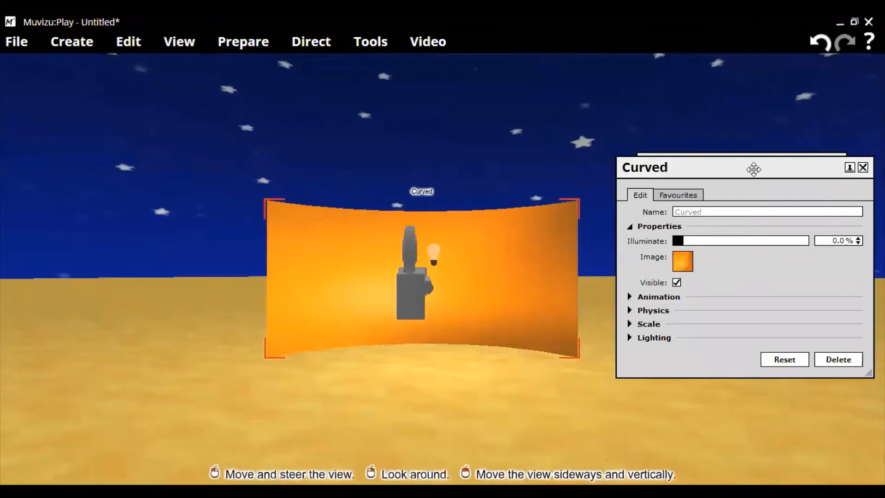
{"action": "left_click_drag", "start_coordinate": [851, 176], "coordinate": [829, 272]}
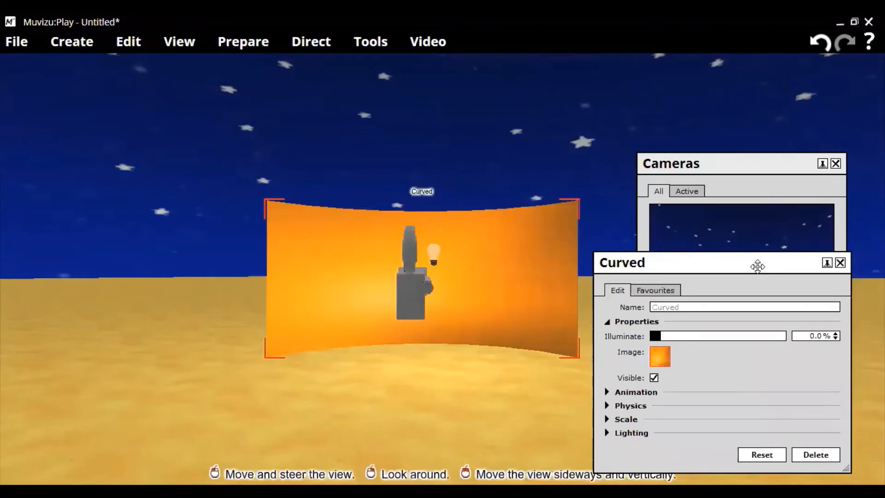
Enlarge the curved backdrop uniformly to a scale of 3.2 on all axes so it fills Camera 1's background, and close its properties
{"action": "left_click_drag", "start_coordinate": [757, 266], "coordinate": [175, 235]}
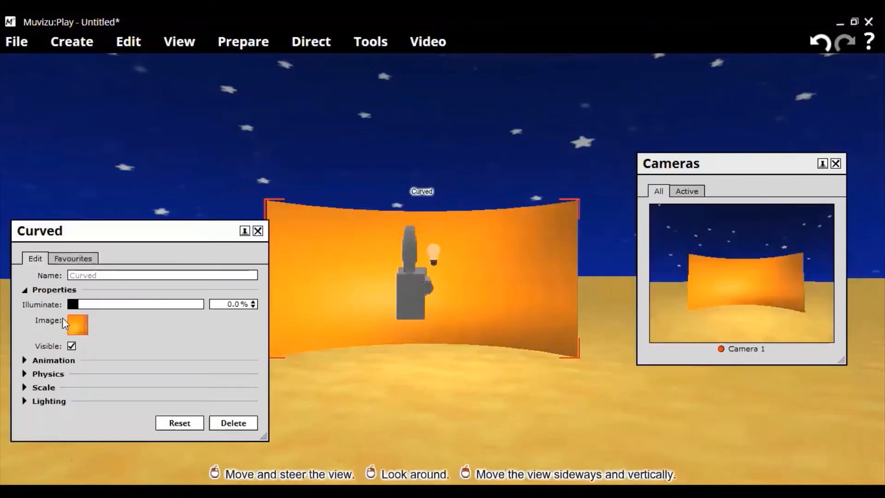
{"action": "left_click", "coordinate": [46, 389]}
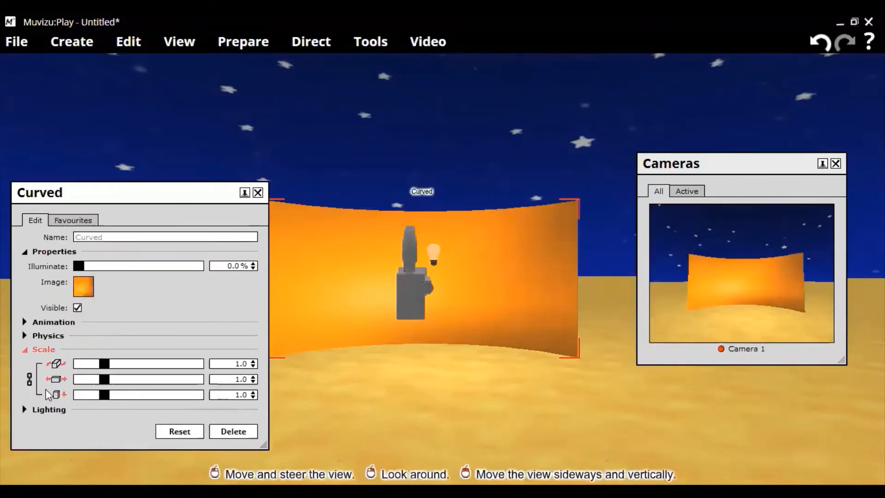
{"action": "left_click_drag", "start_coordinate": [119, 366], "coordinate": [112, 372]}
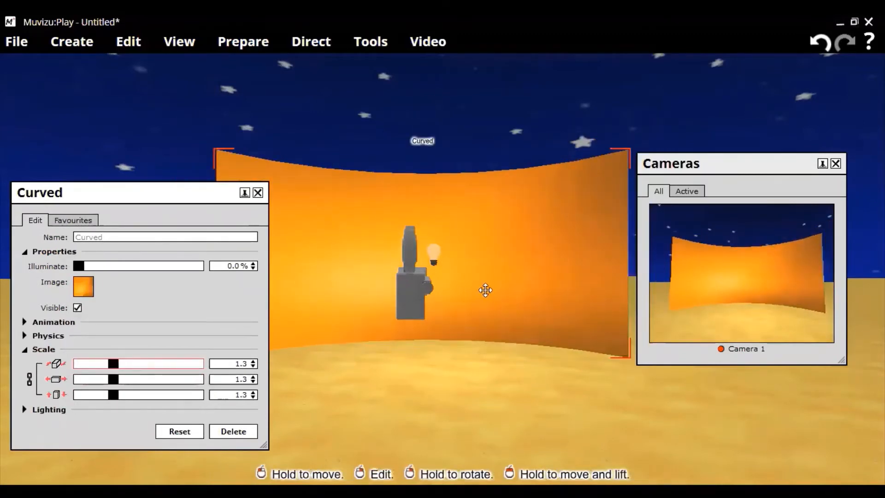
{"action": "left_click_drag", "start_coordinate": [485, 290], "coordinate": [479, 288]}
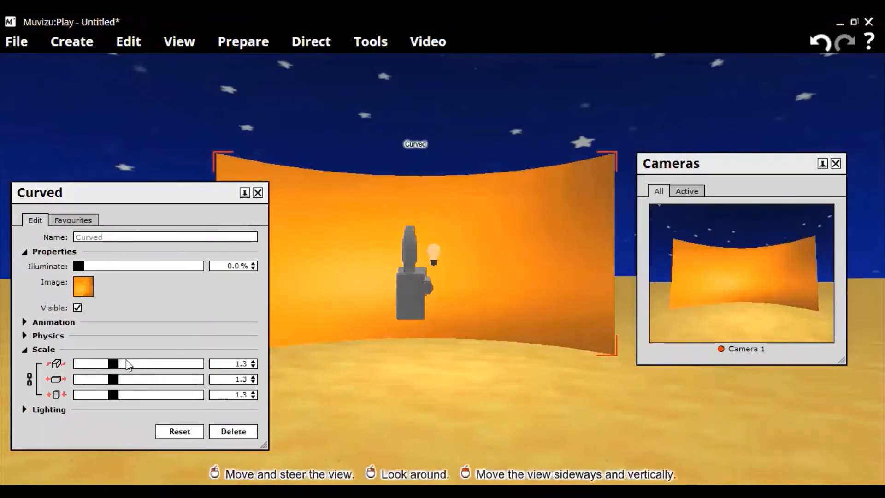
{"action": "left_click_drag", "start_coordinate": [115, 367], "coordinate": [131, 367]}
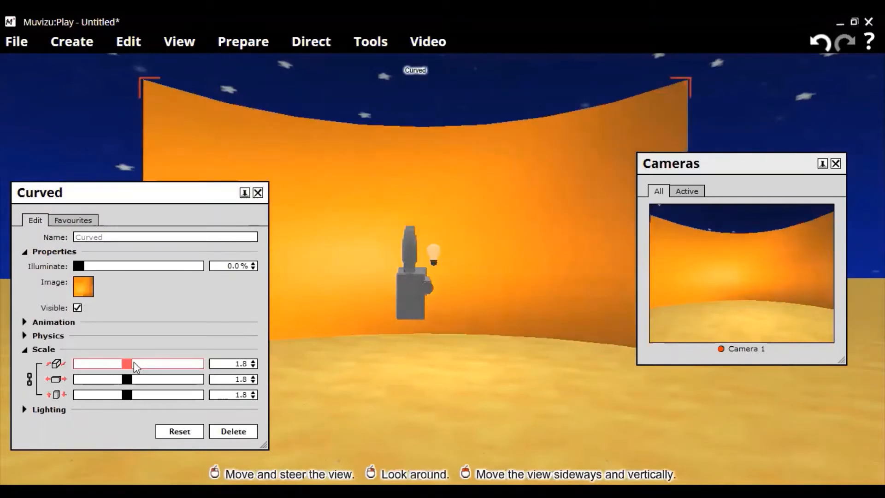
{"action": "left_click_drag", "start_coordinate": [133, 363], "coordinate": [166, 393]}
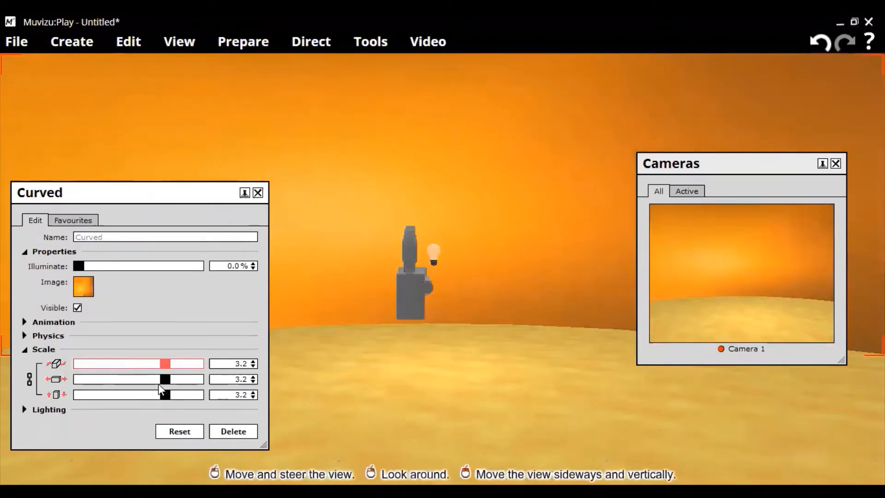
{"action": "left_click", "coordinate": [257, 193]}
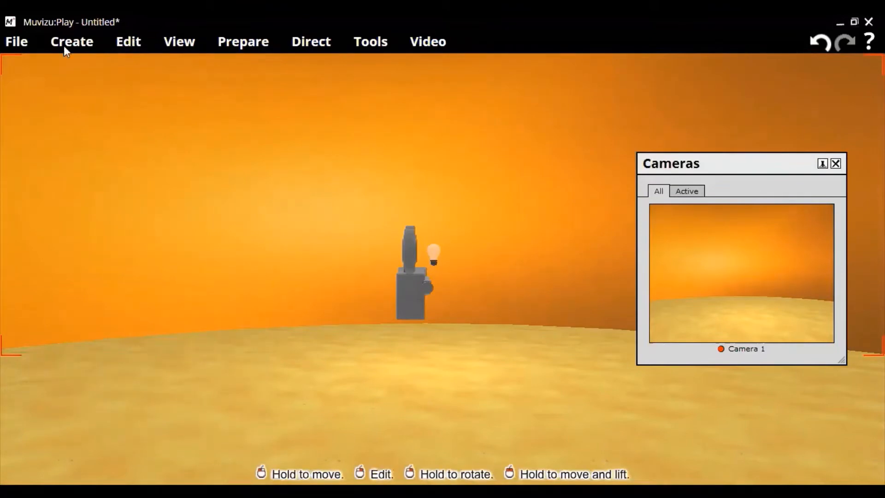
Replace the environment's ground texture with the second brown dirt texture from the Ground category
{"action": "right_click", "coordinate": [483, 379]}
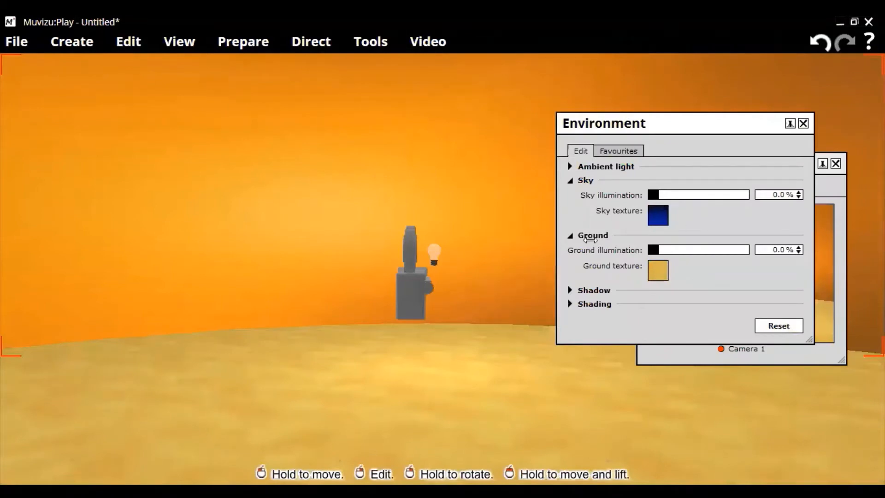
{"action": "left_click", "coordinate": [657, 270]}
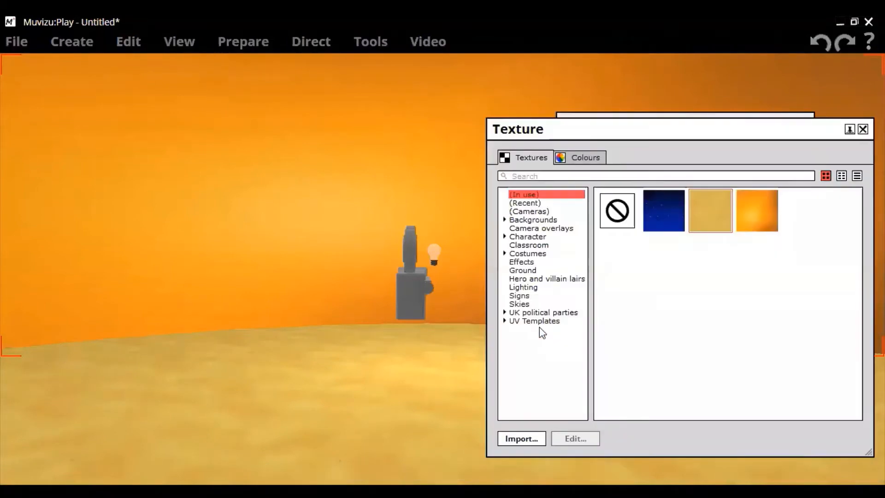
{"action": "left_click", "coordinate": [526, 272]}
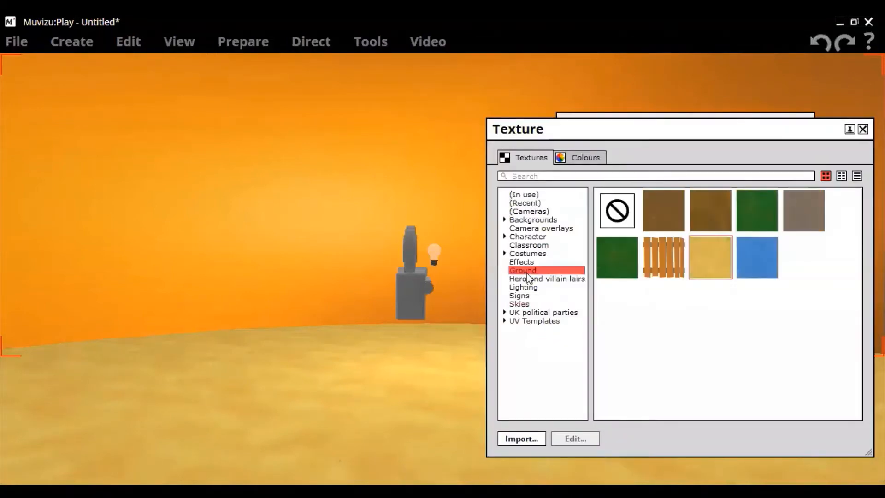
{"action": "left_click", "coordinate": [729, 213]}
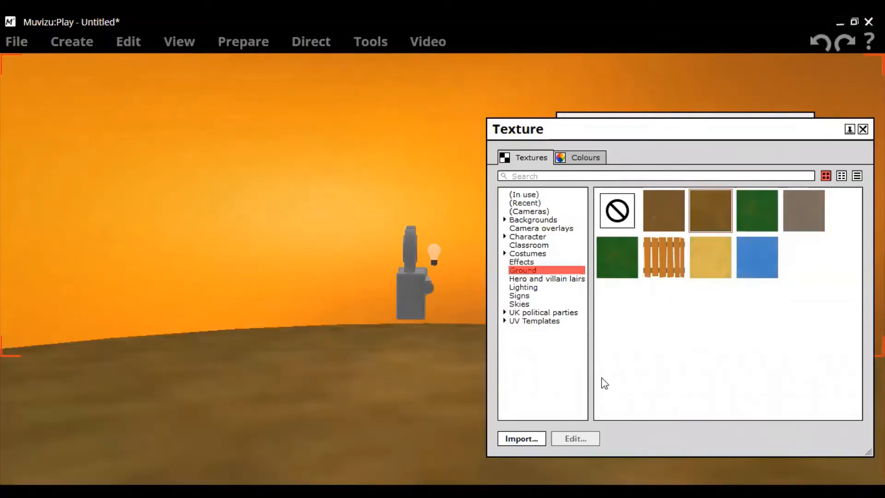
{"action": "left_click", "coordinate": [657, 212]}
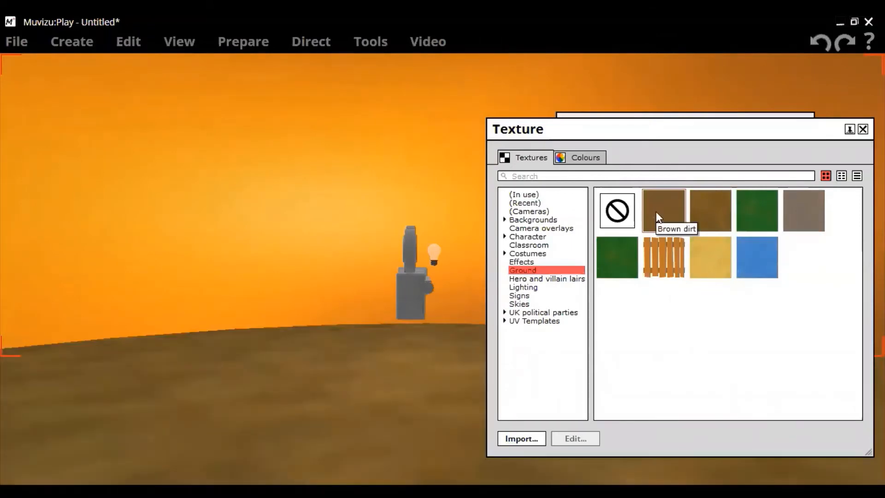
{"action": "left_click", "coordinate": [704, 219]}
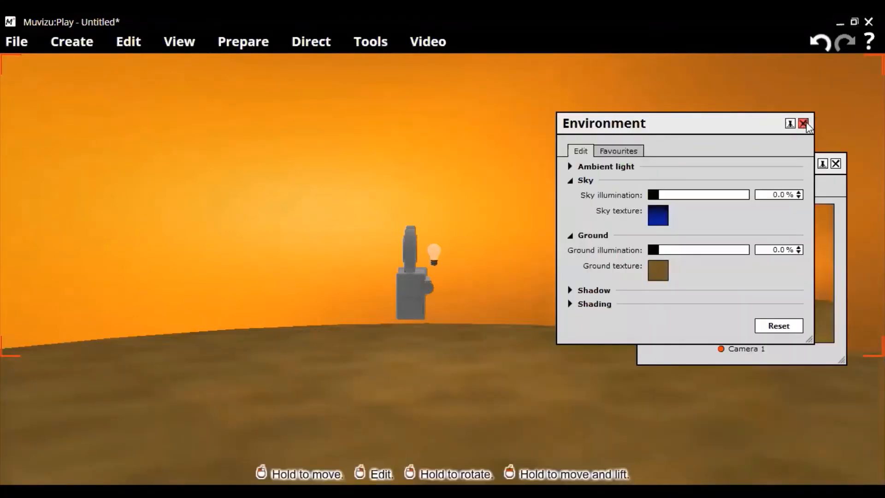
{"action": "left_click", "coordinate": [804, 123]}
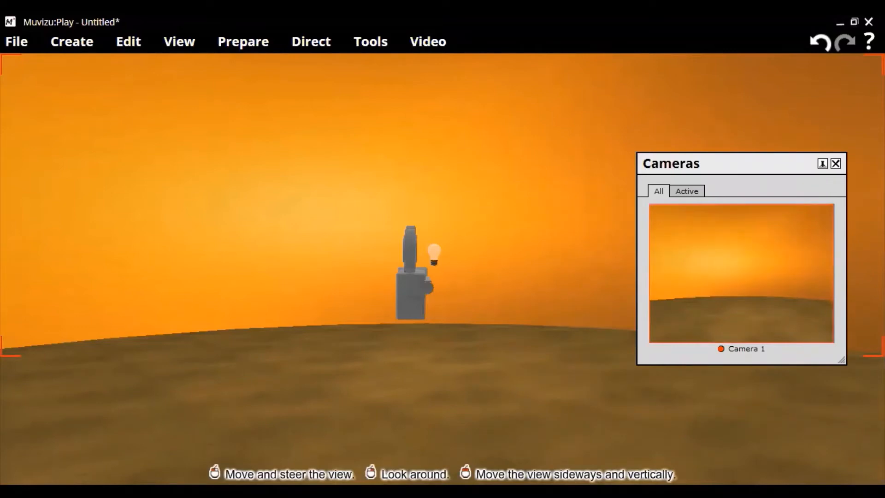
Nudge Camera 1 slightly sideways while keeping the backdrop filling its view
{"action": "mouse_move", "coordinate": [411, 296]}
{"action": "left_mouse_down"}
{"action": "mouse_move", "coordinate": [395, 320]}
{"action": "mouse_move", "coordinate": [401, 296]}
{"action": "left_mouse_up"}
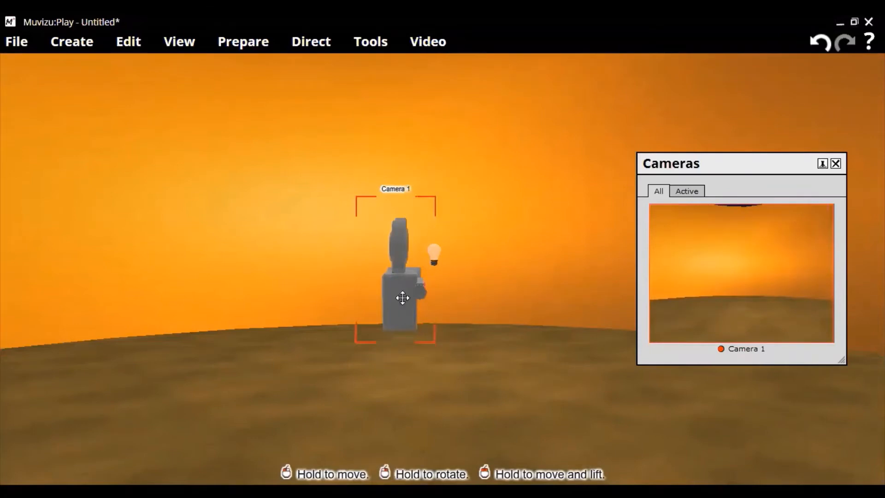
Create the first male character, move him back into the middle of Camera 1's view and turn him slightly sideways
{"action": "left_click", "coordinate": [68, 43]}
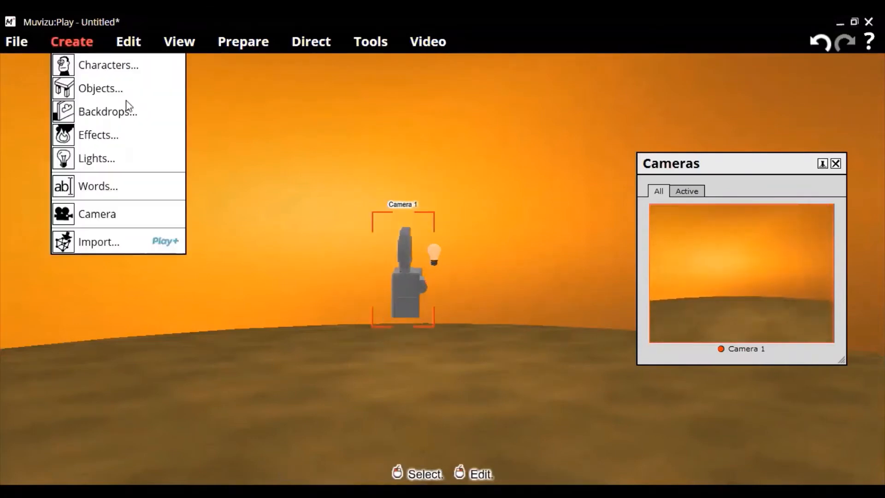
{"action": "left_click", "coordinate": [112, 67]}
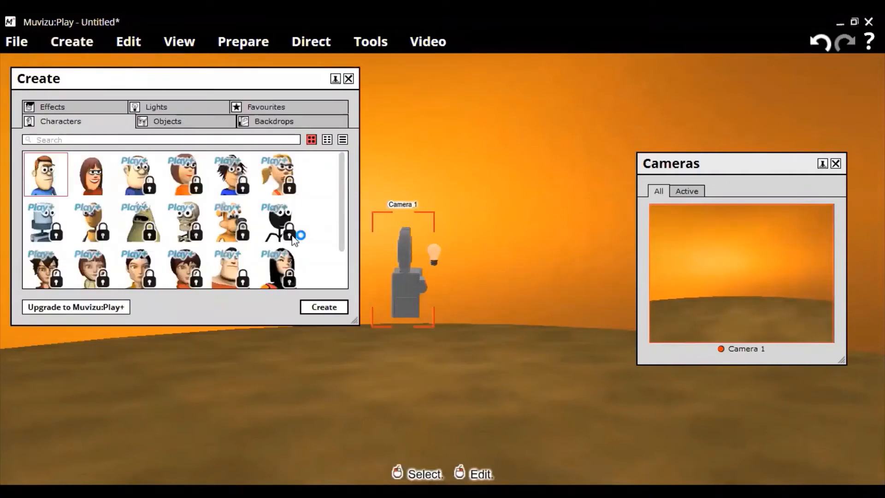
{"action": "left_click", "coordinate": [325, 310]}
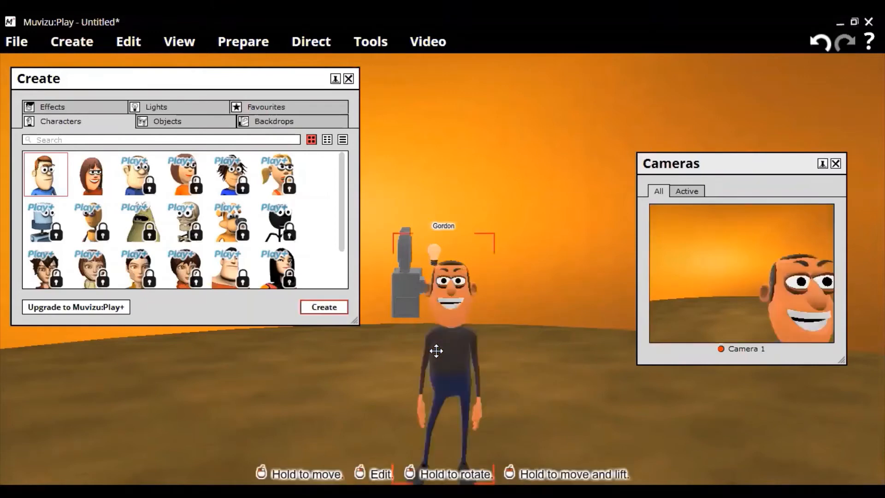
{"action": "left_click_drag", "start_coordinate": [436, 351], "coordinate": [351, 334]}
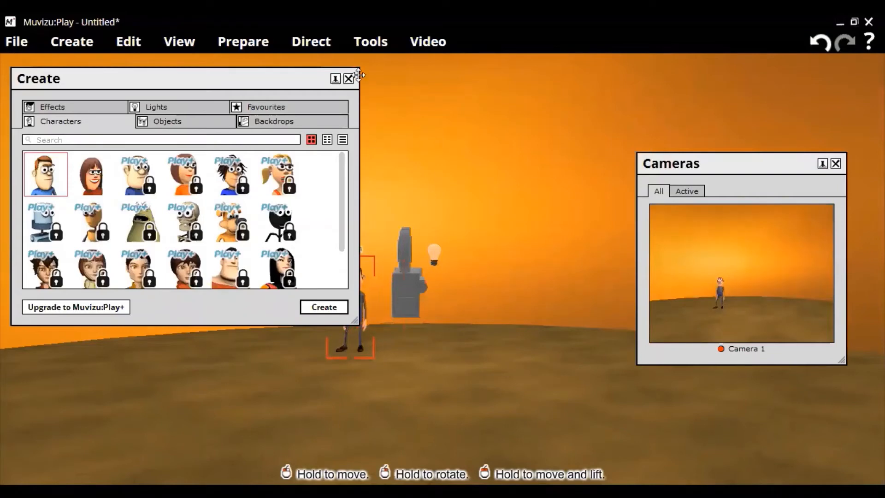
{"action": "left_click", "coordinate": [360, 312]}
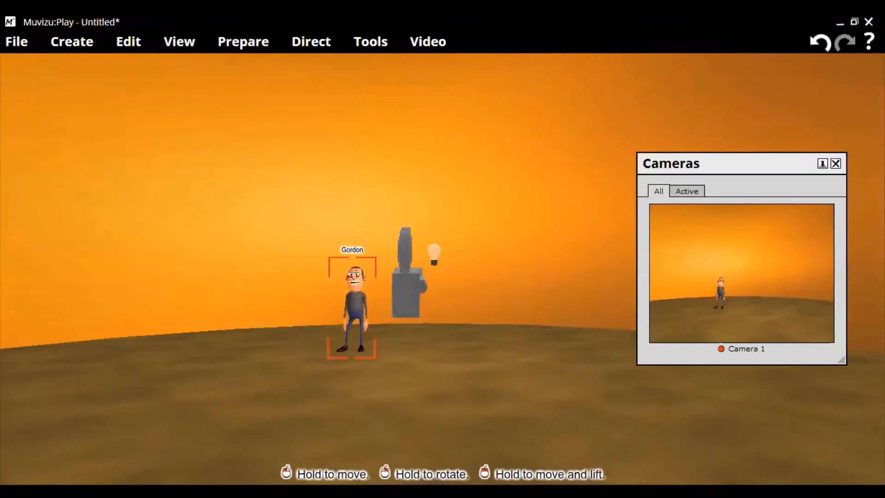
{"action": "right_click_drag", "start_coordinate": [360, 312], "coordinate": [378, 312]}
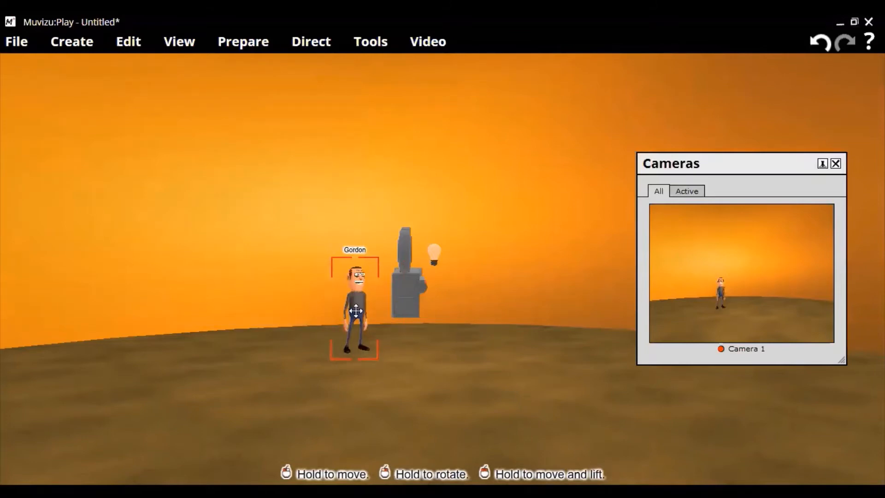
{"action": "left_click_drag", "start_coordinate": [356, 310], "coordinate": [357, 311]}
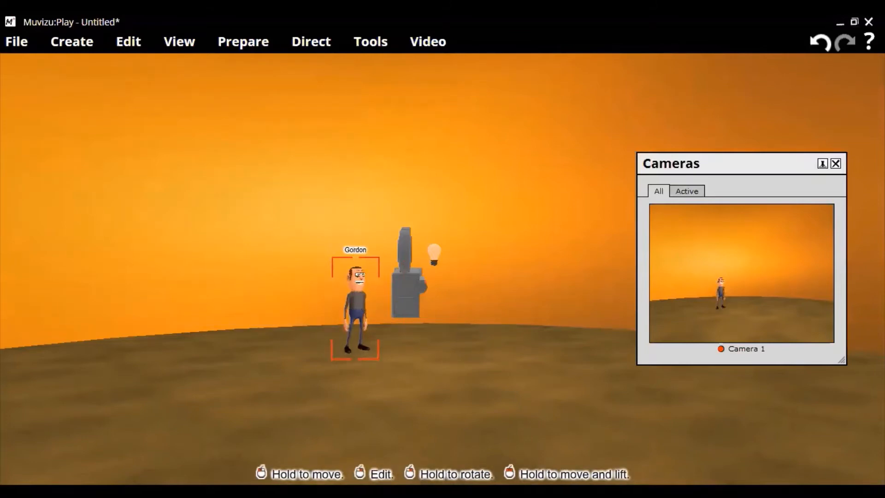
Edit Gordon's body properties and set his scale to 56.7%
{"action": "right_click", "coordinate": [393, 165]}
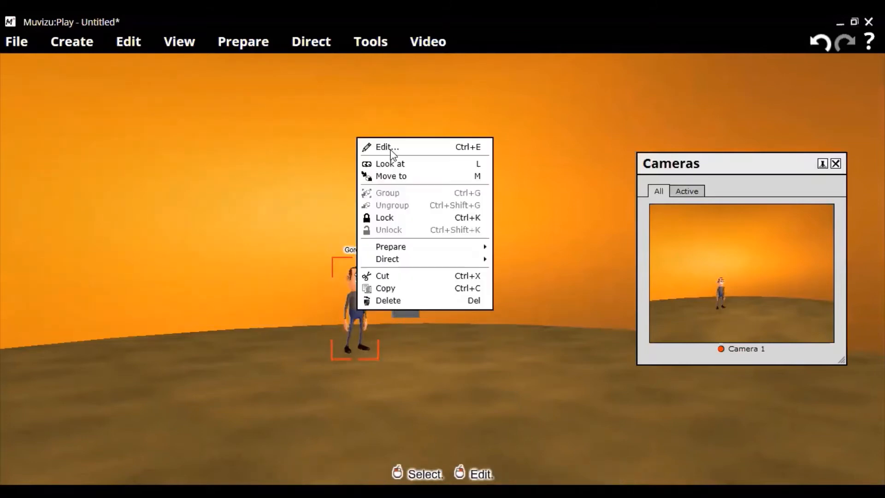
{"action": "left_click", "coordinate": [205, 266]}
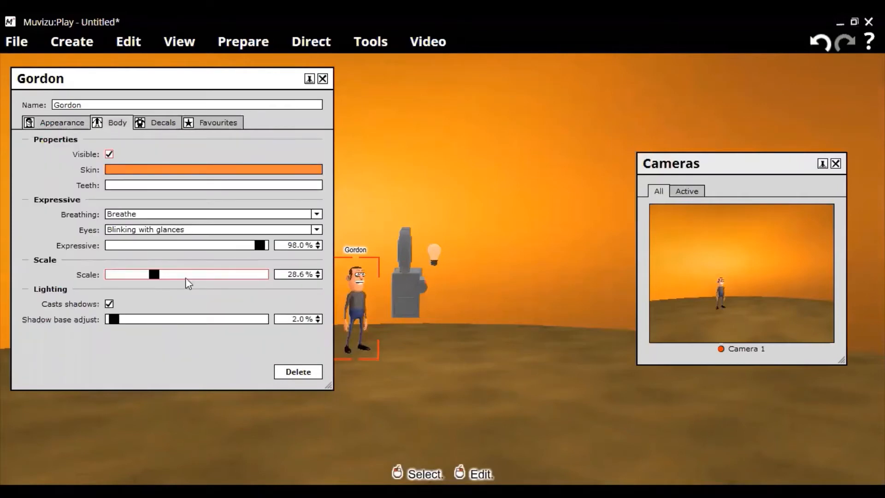
{"action": "left_click", "coordinate": [185, 278]}
{"action": "left_click", "coordinate": [193, 275]}
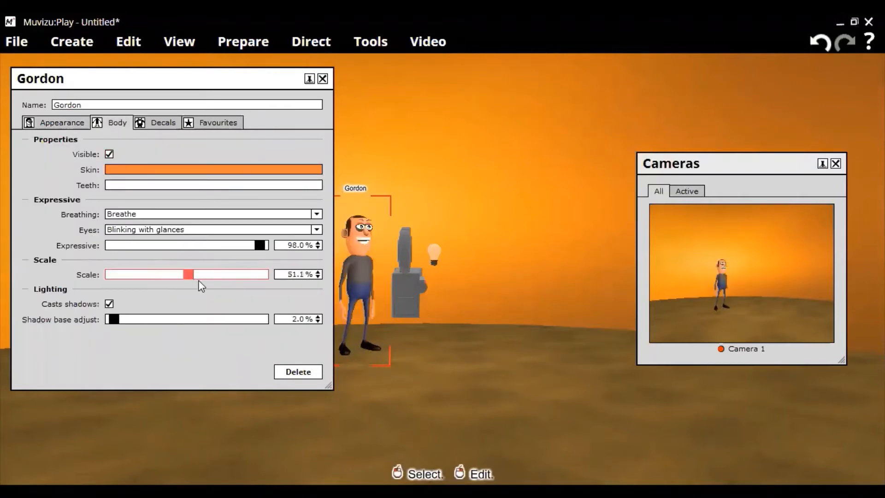
{"action": "left_click", "coordinate": [199, 279]}
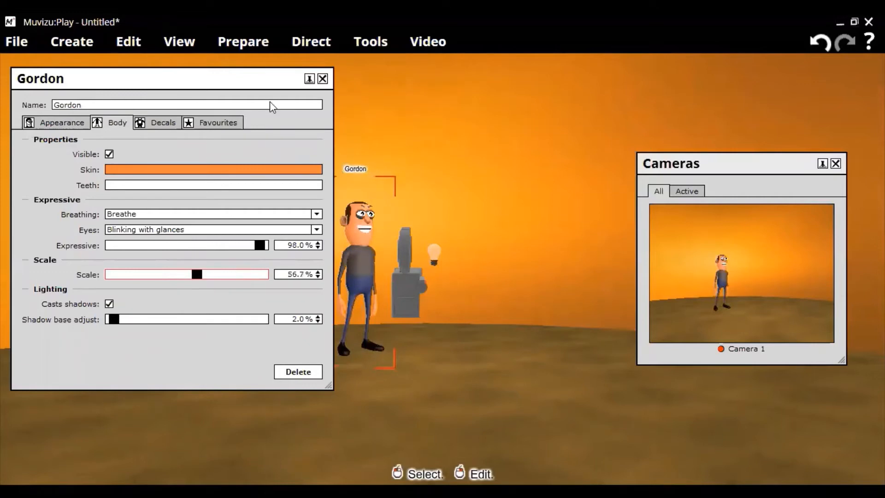
Try the Crew cut and Swept back hairstyles on Gordon, settle on Teddy boy hair and close his properties
{"action": "left_click", "coordinate": [70, 124]}
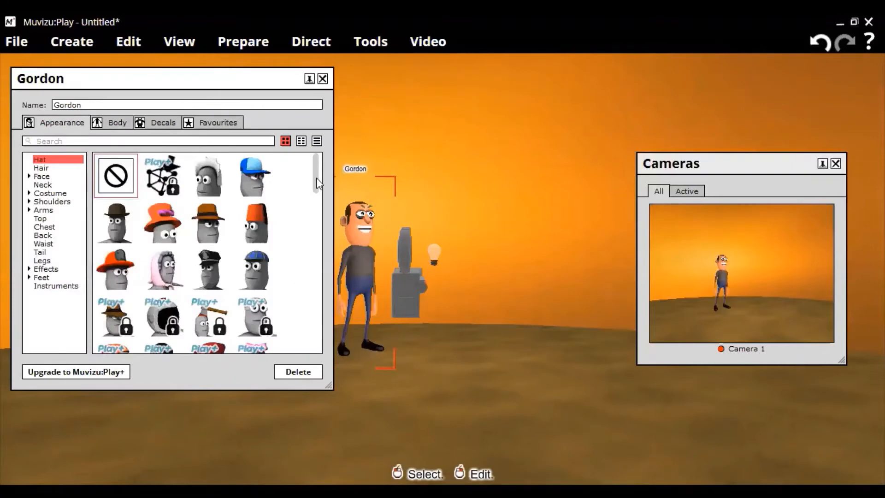
{"action": "scroll", "coordinate": [317, 186], "scroll_direction": "down", "scroll_amount": 1}
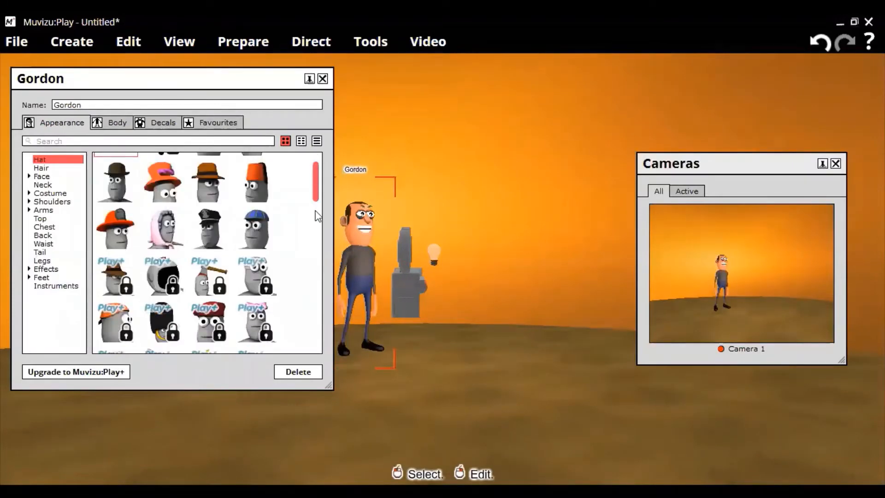
{"action": "scroll", "coordinate": [316, 217], "scroll_direction": "down", "scroll_amount": 3}
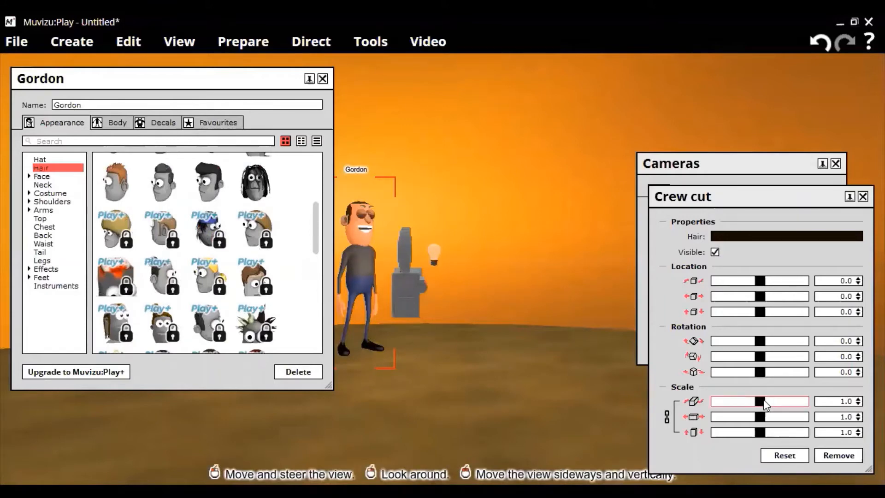
{"action": "left_click_drag", "start_coordinate": [764, 399], "coordinate": [772, 399]}
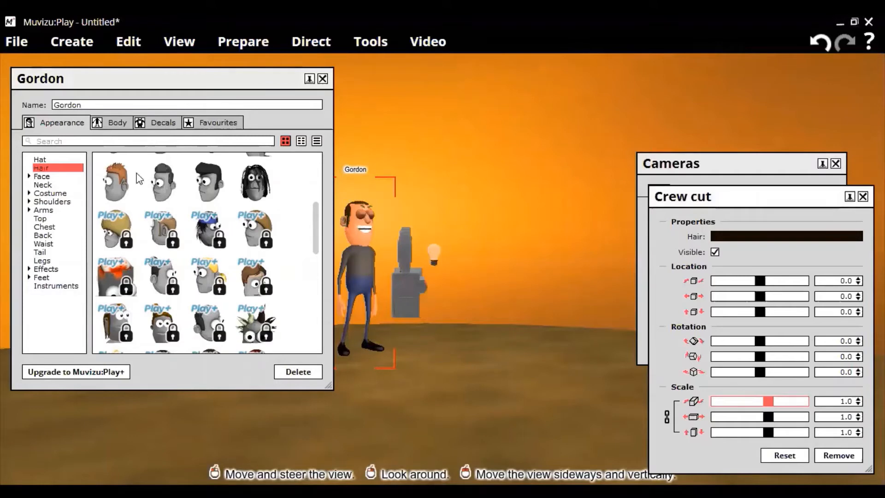
{"action": "left_click", "coordinate": [208, 184]}
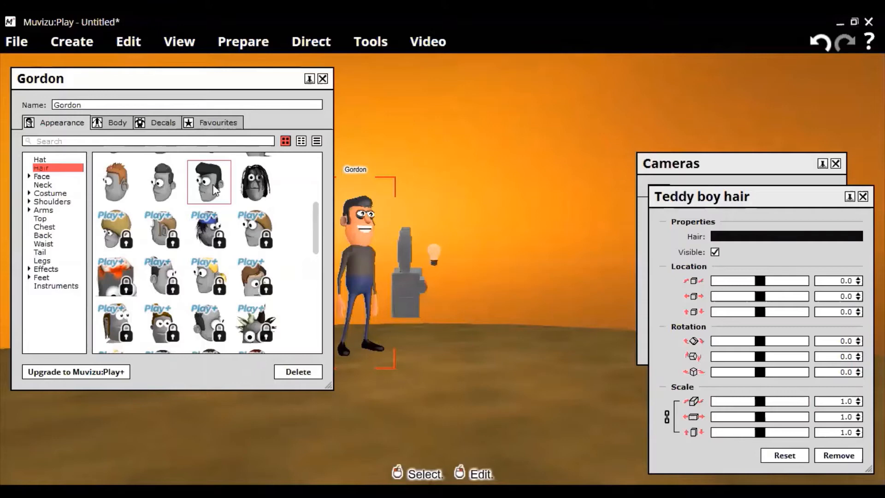
{"action": "left_click", "coordinate": [162, 182]}
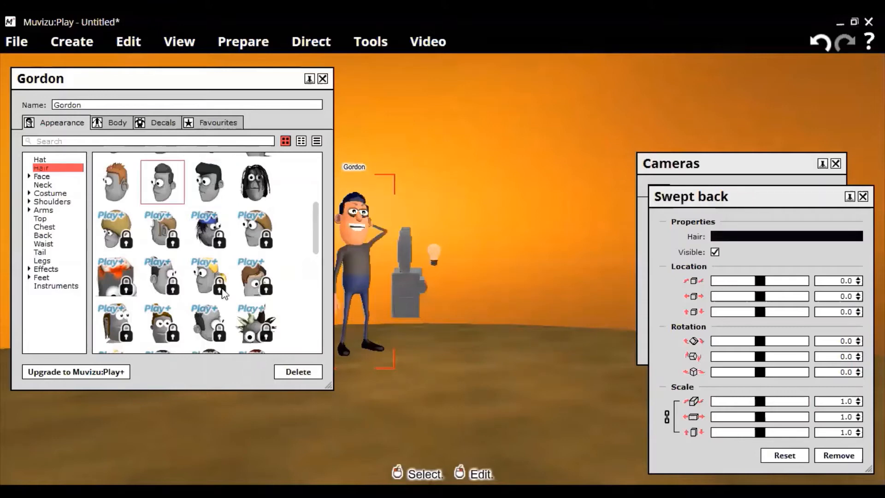
{"action": "key", "text": "ctrl+z"}
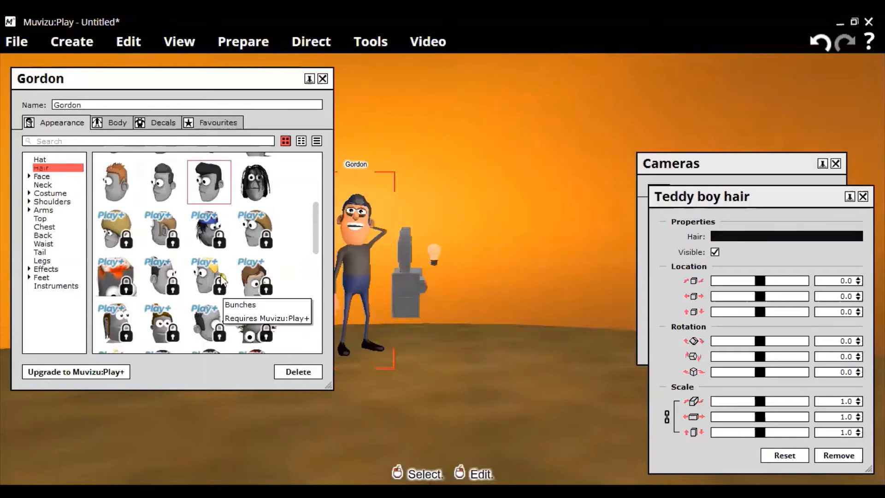
{"action": "left_click", "coordinate": [322, 79]}
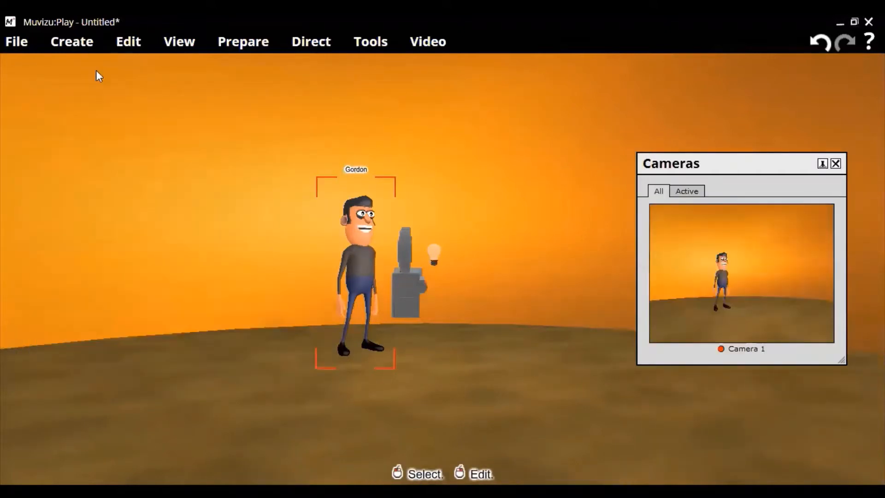
Create the free female character and move her back into Camera 1's view beside Gordon
{"action": "left_click", "coordinate": [72, 42]}
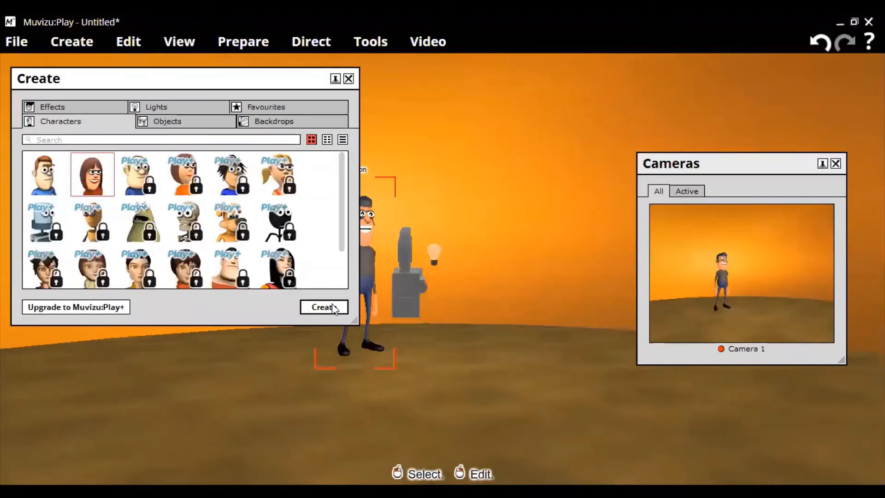
{"action": "left_click", "coordinate": [331, 305]}
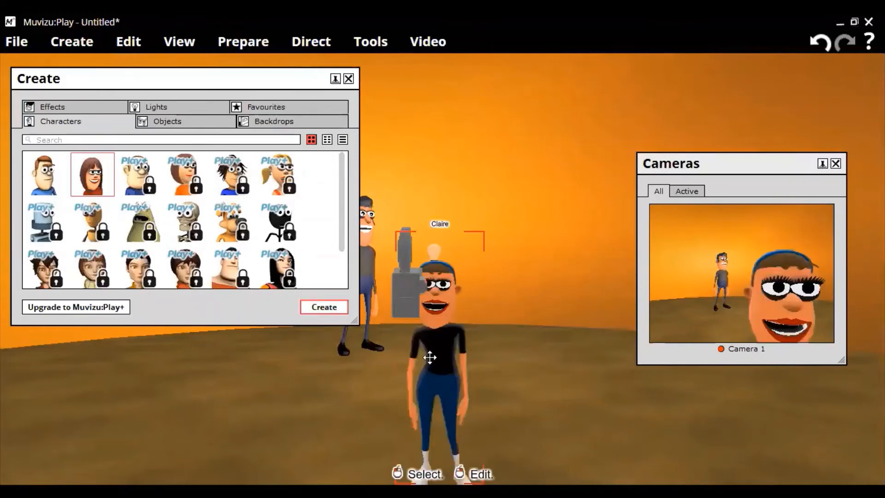
{"action": "left_click", "coordinate": [429, 357]}
{"action": "left_click_drag", "start_coordinate": [430, 357], "coordinate": [452, 318]}
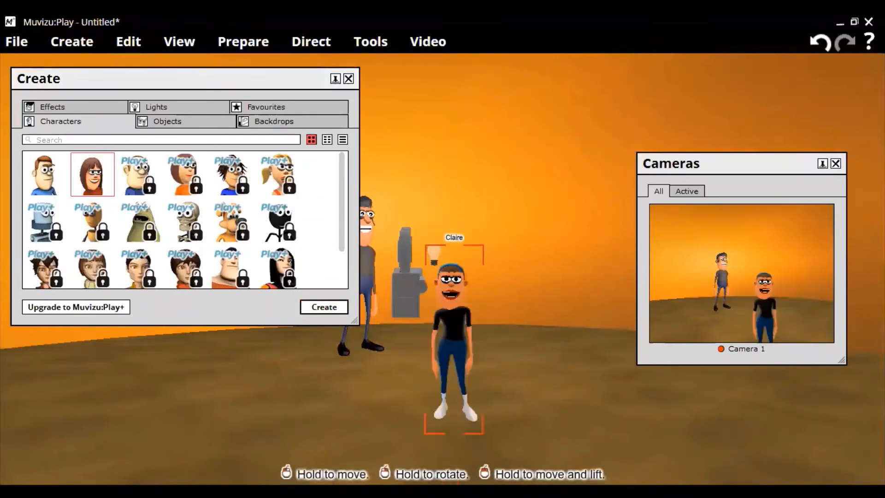
{"action": "left_click_drag", "start_coordinate": [454, 355], "coordinate": [454, 310]}
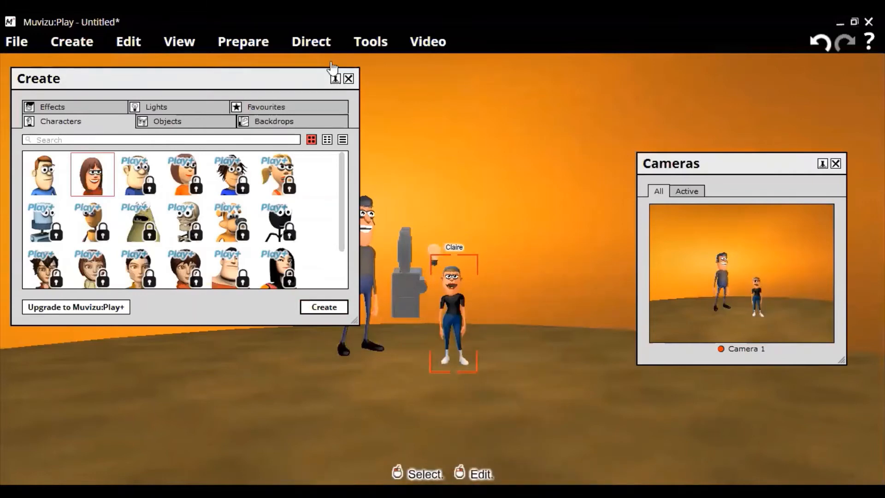
Try the Pony tail and Female flick hairstyles on Claire and settle on Long middle part
{"action": "right_click", "coordinate": [451, 315]}
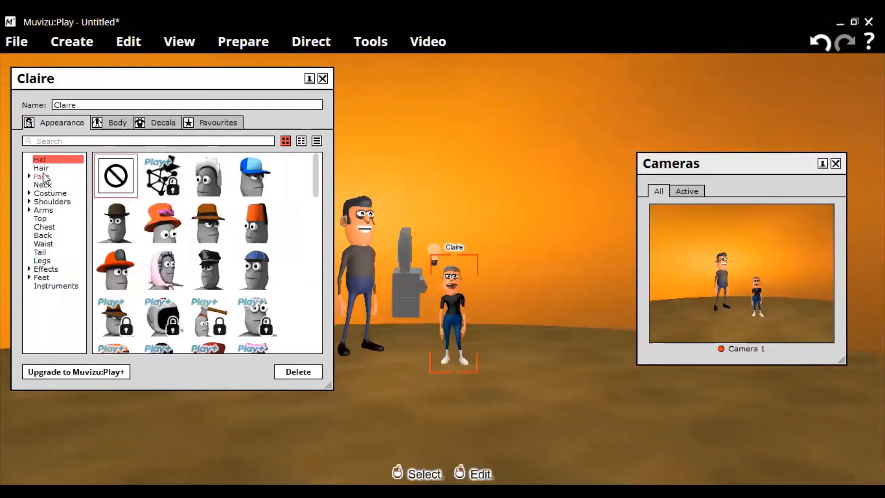
{"action": "left_click", "coordinate": [40, 168]}
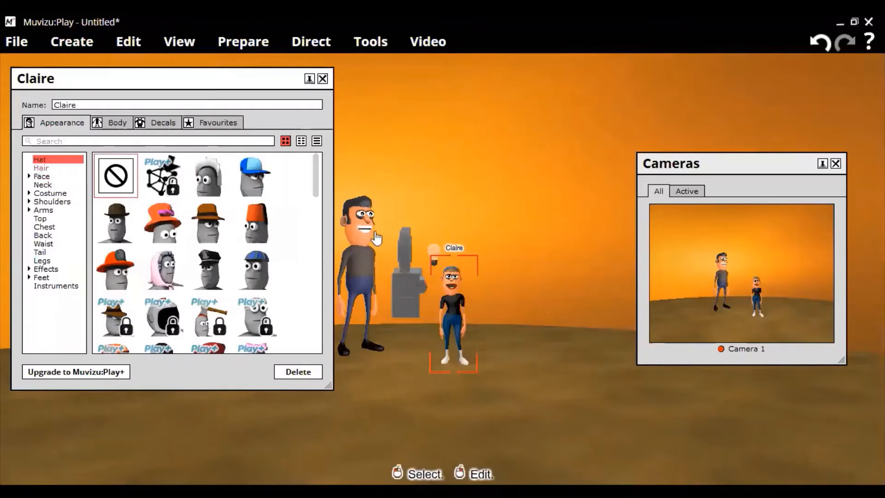
{"action": "left_click", "coordinate": [224, 275]}
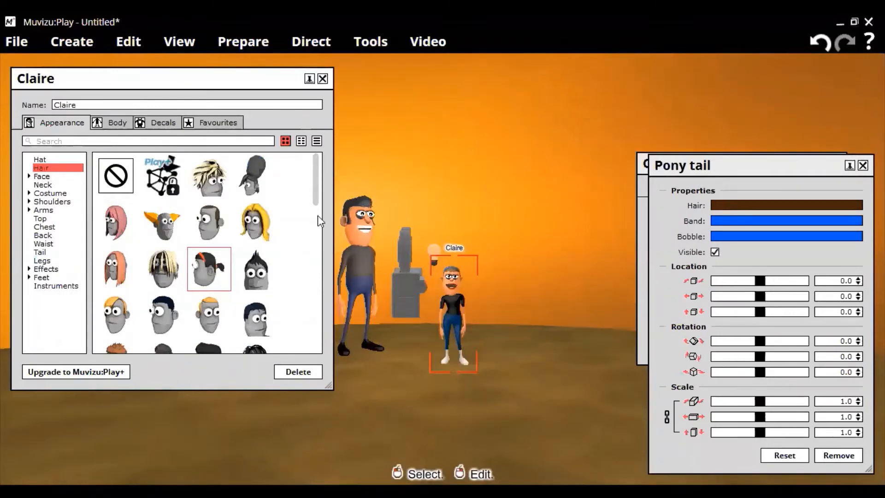
{"action": "left_click_drag", "start_coordinate": [317, 215], "coordinate": [319, 196]}
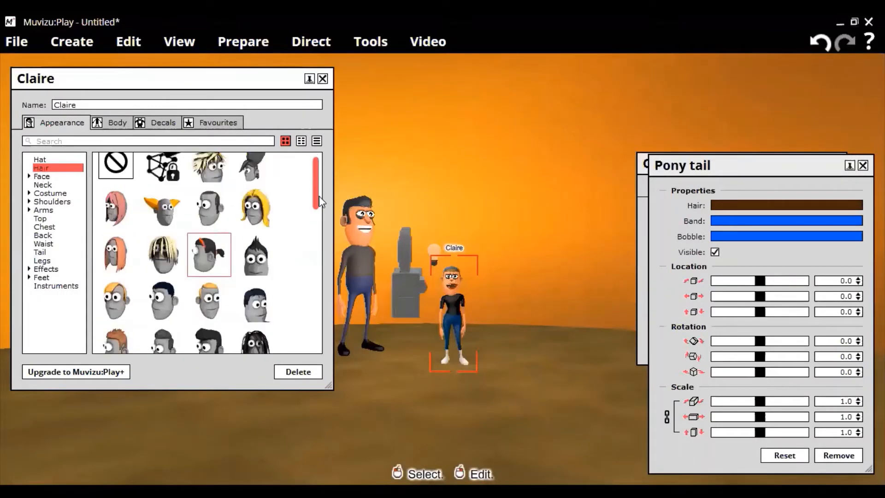
{"action": "scroll", "coordinate": [262, 213], "scroll_direction": "up", "scroll_amount": 1}
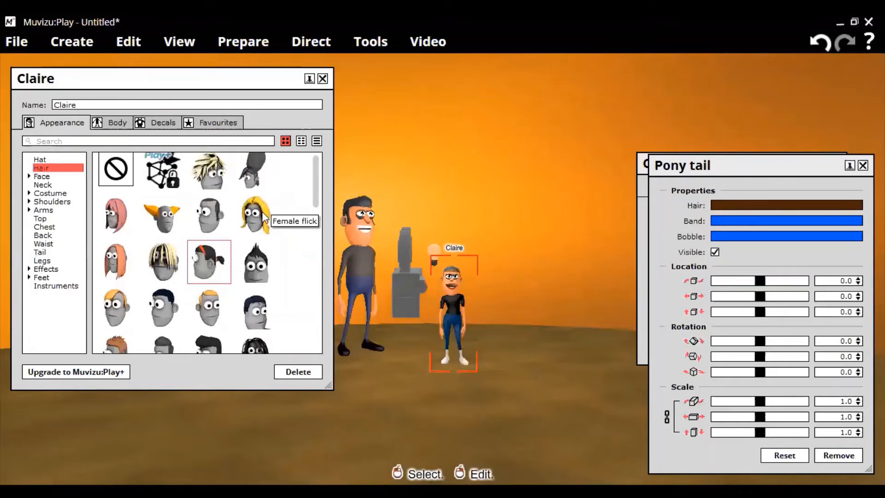
{"action": "left_click", "coordinate": [265, 219]}
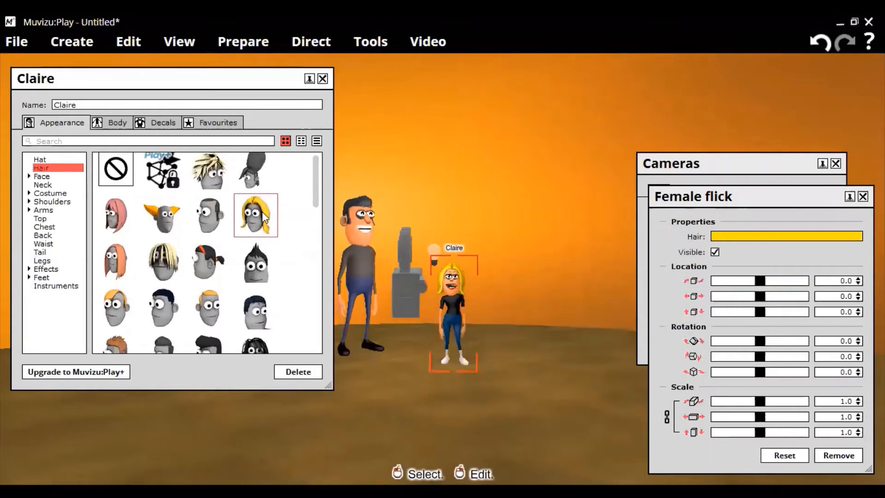
{"action": "left_click", "coordinate": [114, 264]}
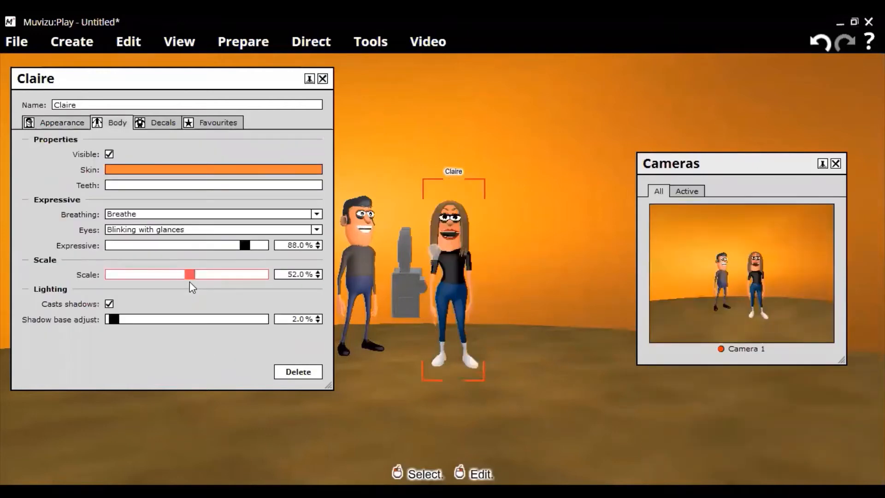
Move Claire back level with Gordon, set her body scale to 57.5% and close her properties
{"action": "left_click_drag", "start_coordinate": [190, 282], "coordinate": [194, 282]}
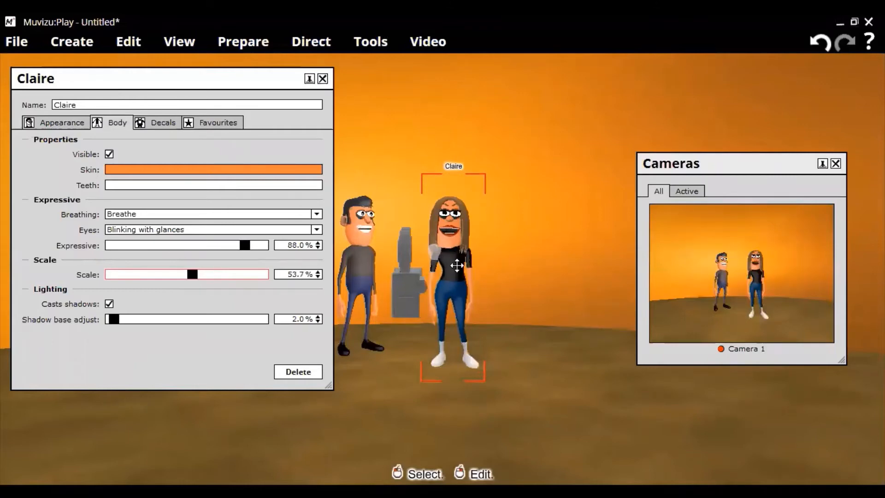
{"action": "left_click_drag", "start_coordinate": [453, 278], "coordinate": [443, 261]}
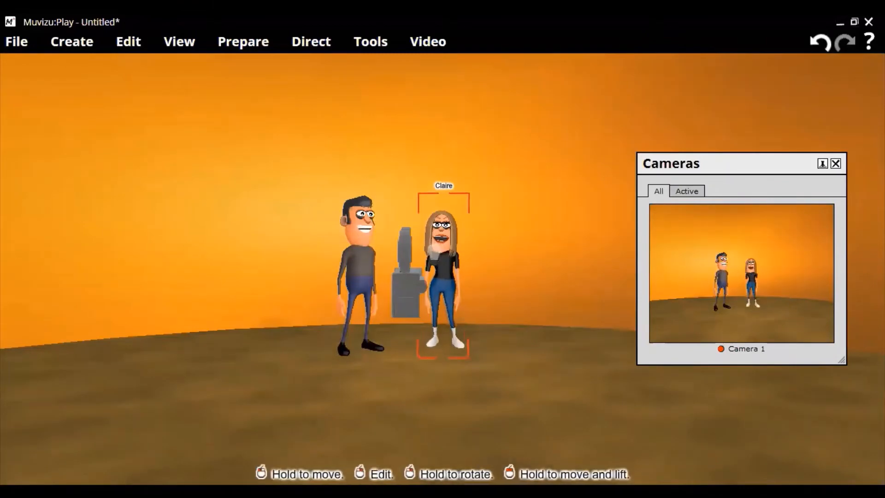
{"action": "right_click", "coordinate": [505, 292]}
{"action": "left_click", "coordinate": [46, 196]}
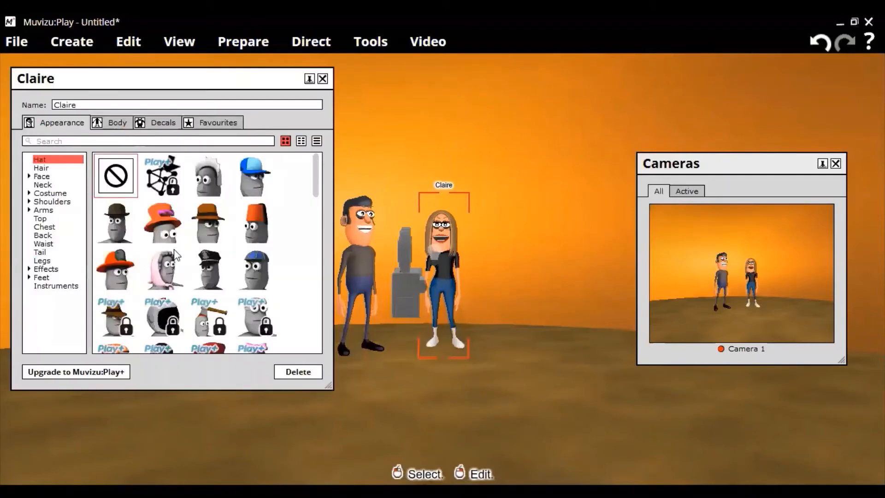
{"action": "left_click", "coordinate": [112, 123]}
{"action": "left_click_drag", "start_coordinate": [197, 276], "coordinate": [198, 275]}
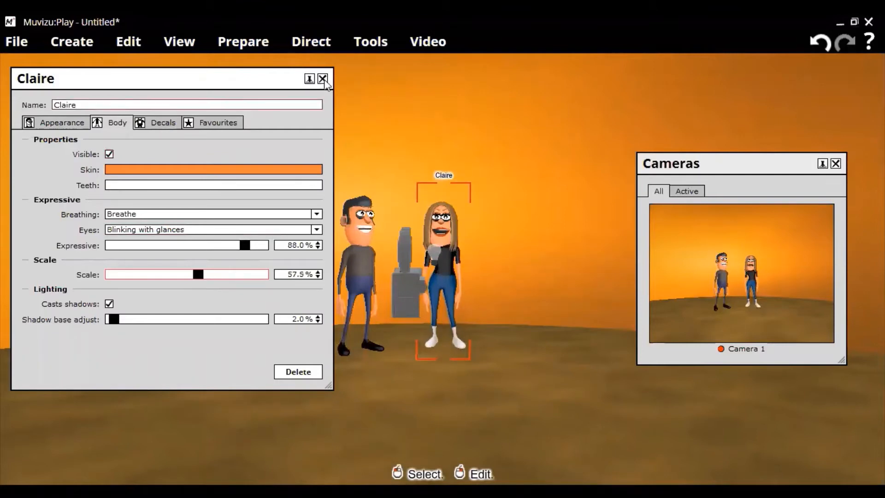
{"action": "left_click", "coordinate": [601, 391]}
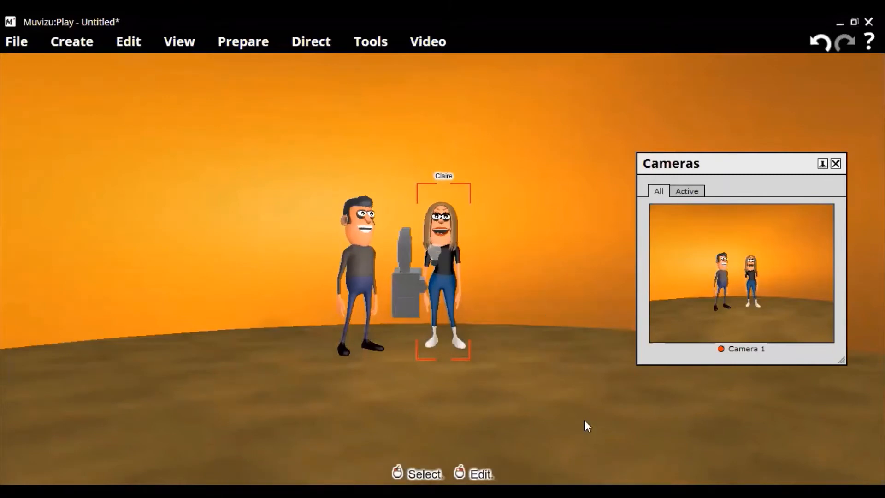
Create a second camera, then enlarge and reposition the Cameras window to show both previews larger
{"action": "left_click", "coordinate": [407, 298]}
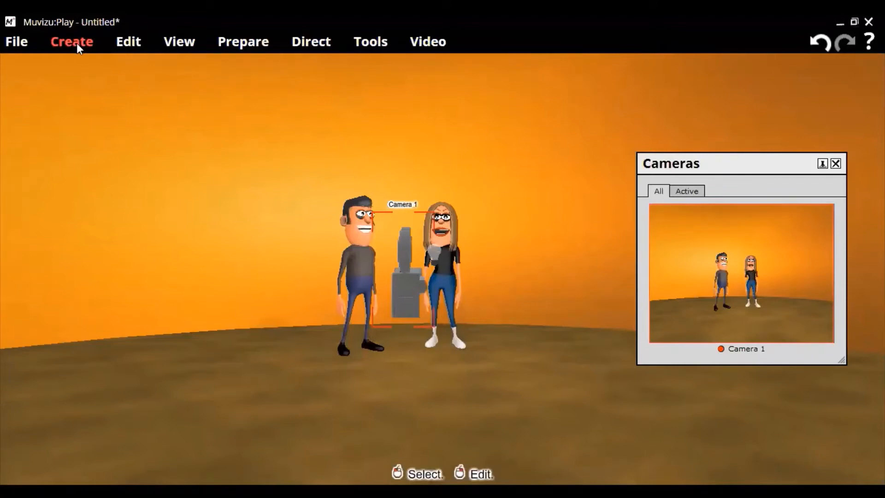
{"action": "left_click", "coordinate": [99, 60]}
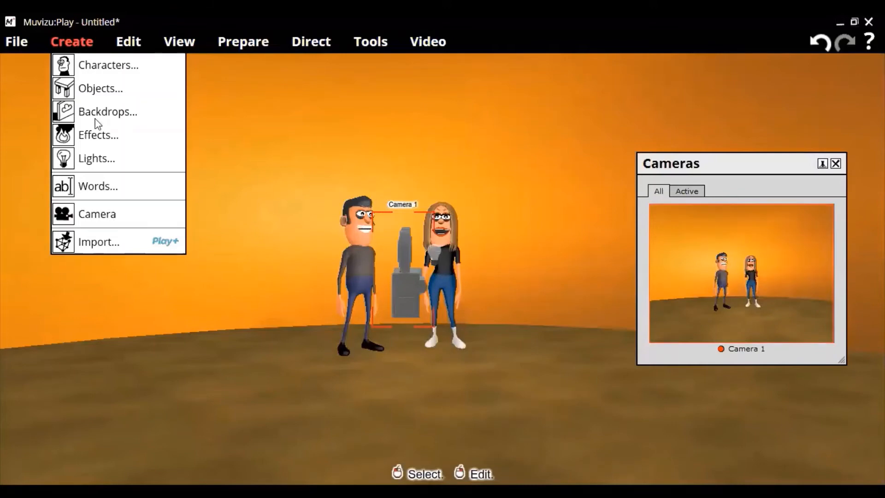
{"action": "left_click", "coordinate": [128, 223]}
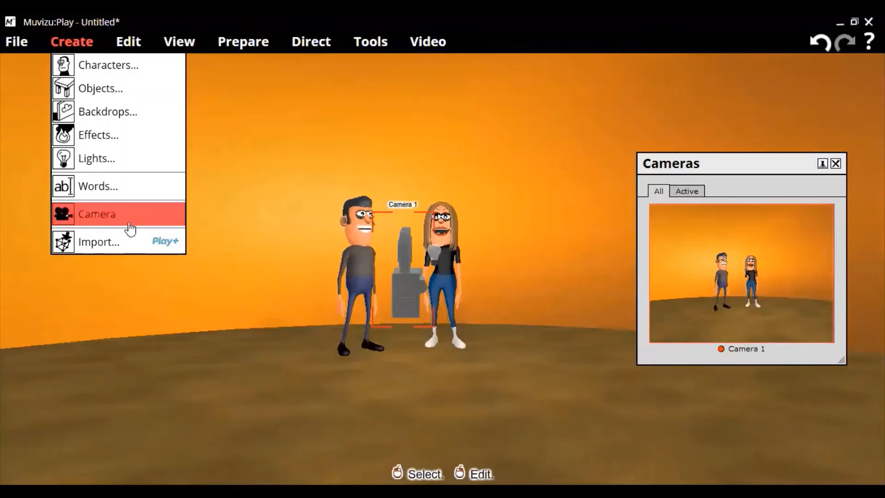
{"action": "left_click", "coordinate": [130, 227]}
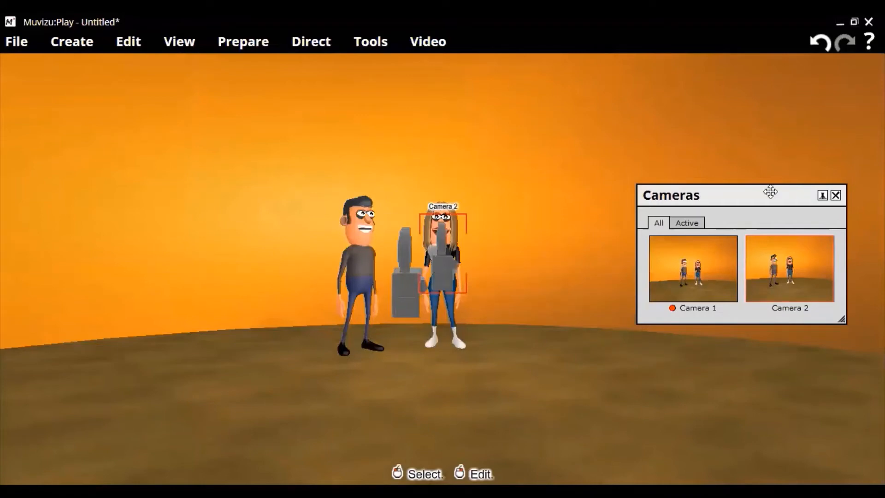
{"action": "left_click_drag", "start_coordinate": [820, 316], "coordinate": [830, 336]}
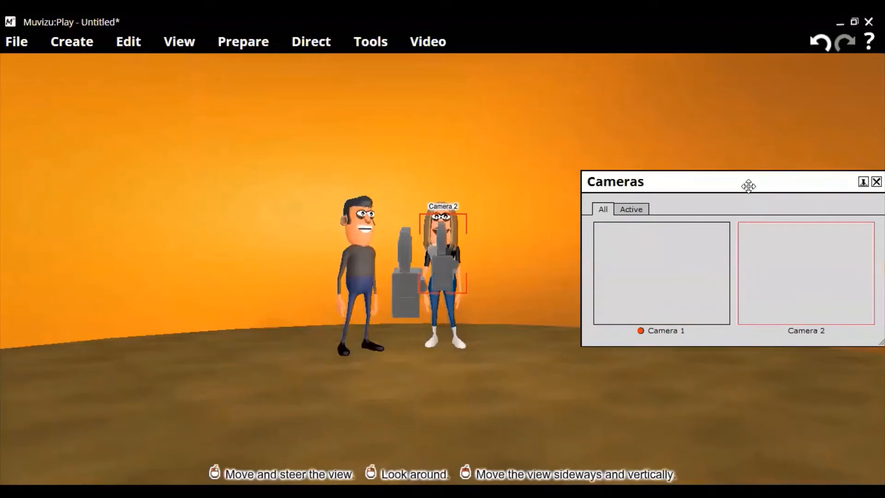
{"action": "left_click_drag", "start_coordinate": [746, 183], "coordinate": [722, 166]}
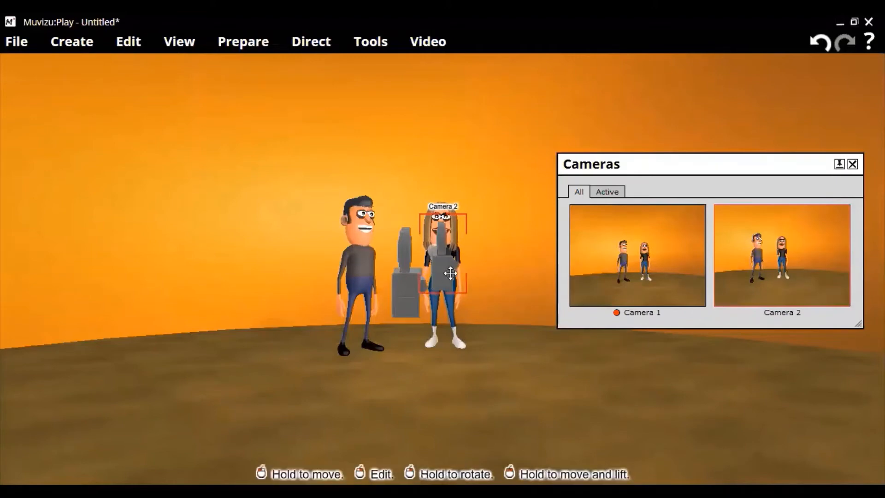
Move Camera 1 sideways past Gordon and Camera 2 the opposite way past Claire, clearing both characters
{"action": "left_click", "coordinate": [405, 293]}
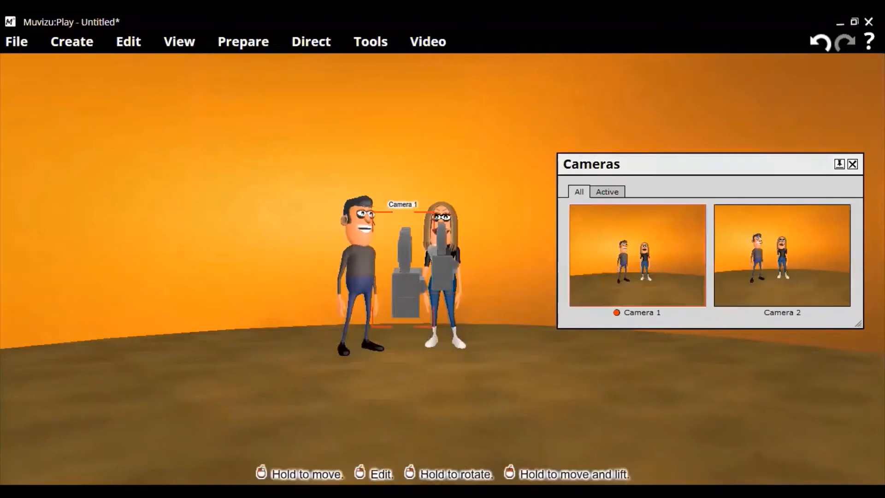
{"action": "left_click_drag", "start_coordinate": [405, 293], "coordinate": [266, 290]}
{"action": "left_click", "coordinate": [441, 272]}
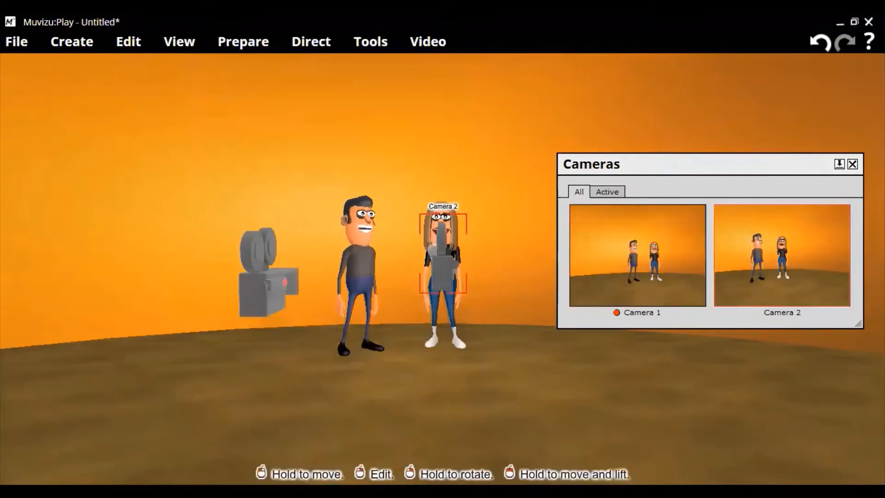
{"action": "left_click_drag", "start_coordinate": [440, 258], "coordinate": [513, 258]}
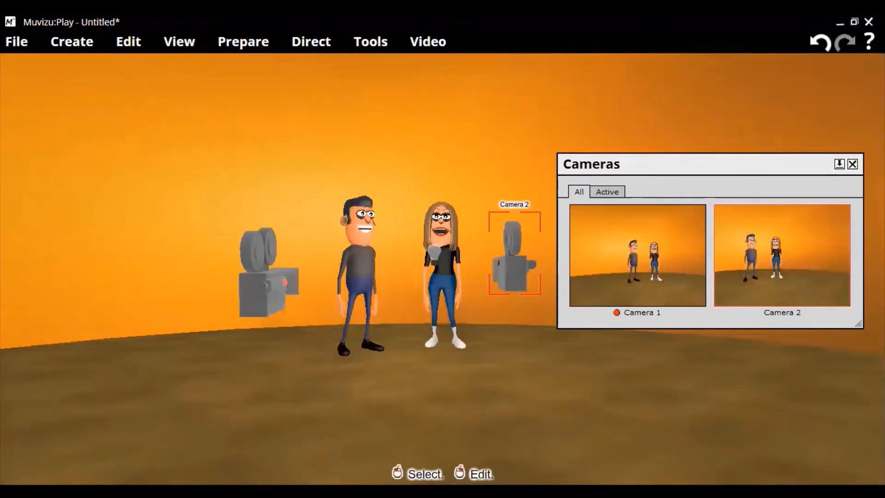
Try to pull Camera 2 towards the front of the scene, then undo its moves
{"action": "left_click", "coordinate": [271, 294]}
{"action": "left_click", "coordinate": [516, 271]}
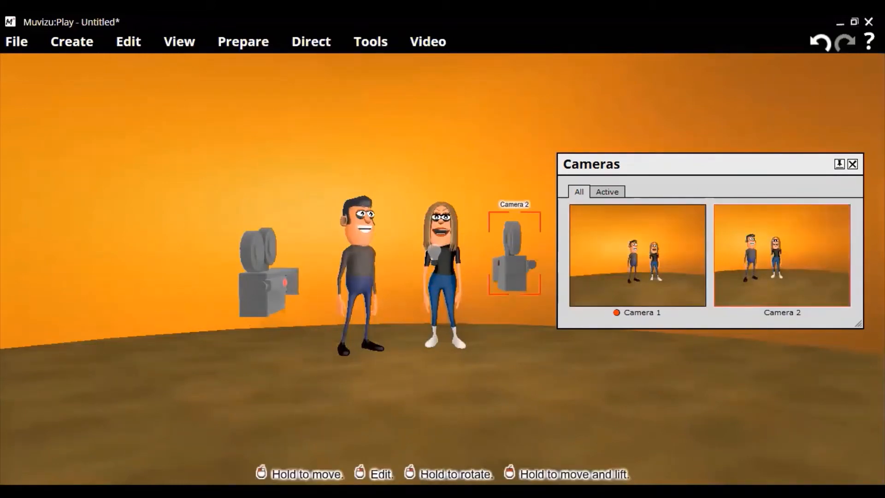
{"action": "left_click_drag", "start_coordinate": [514, 270], "coordinate": [507, 466]}
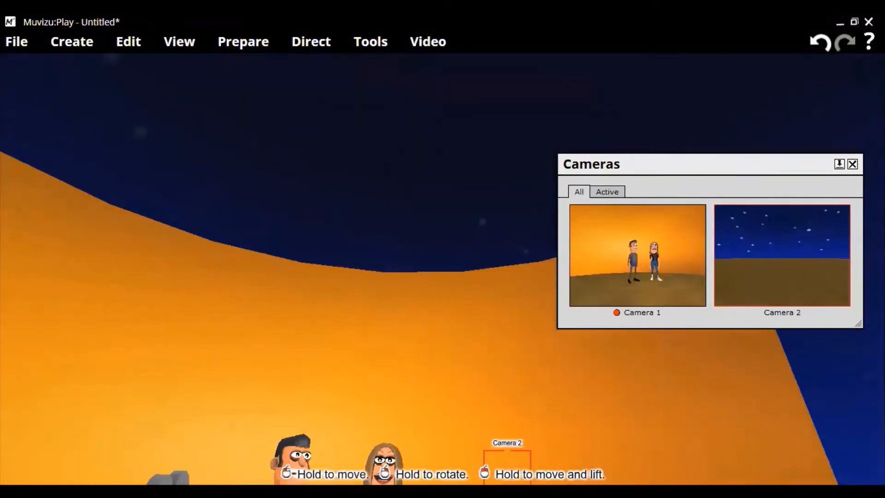
{"action": "right_click_drag", "start_coordinate": [377, 406], "coordinate": [377, 450]}
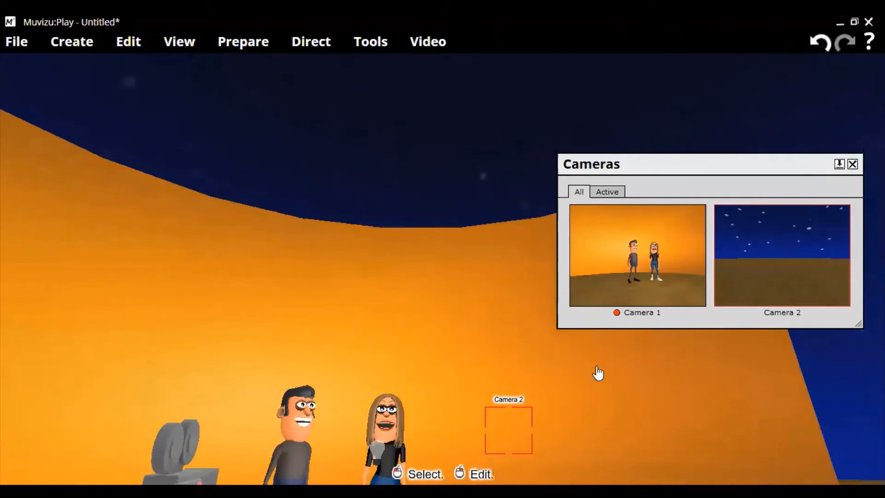
{"action": "key", "text": "ctrl+z"}
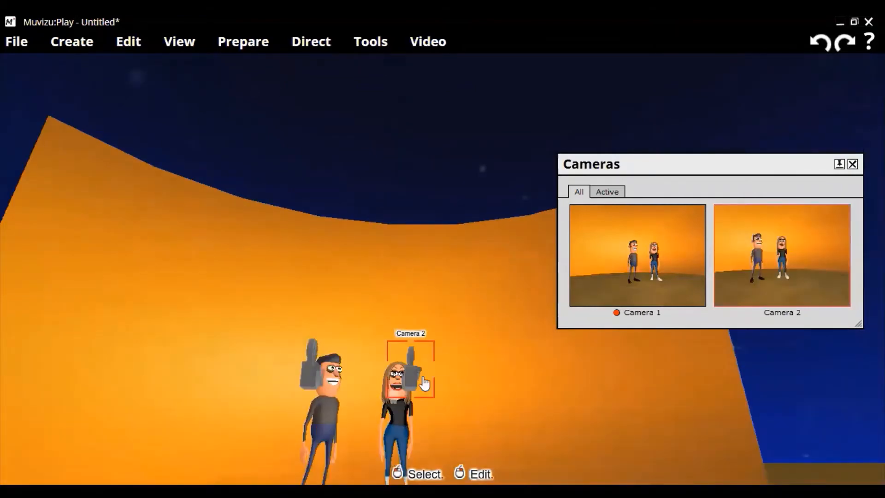
Adjust the scene view until both full-length characters, the two cameras and the ground can be examined up close
{"action": "scroll", "coordinate": [422, 377], "scroll_direction": "up", "scroll_amount": 2}
{"action": "scroll", "coordinate": [422, 377], "scroll_direction": "down", "scroll_amount": 2}
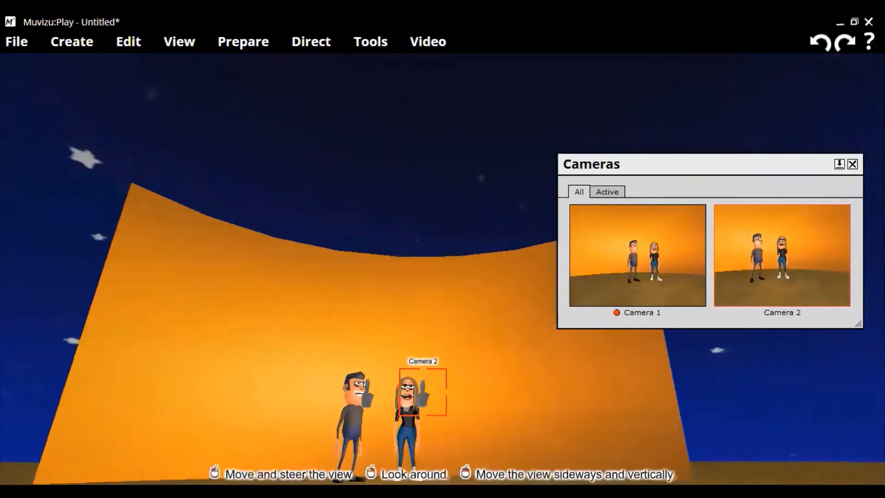
{"action": "middle_click_drag", "start_coordinate": [443, 341], "coordinate": [440, 318]}
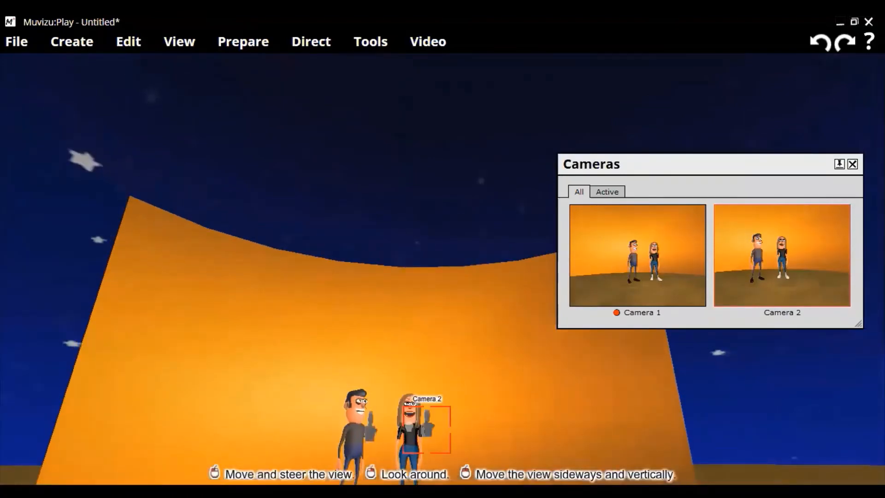
{"action": "middle_click_drag", "start_coordinate": [409, 343], "coordinate": [408, 362]}
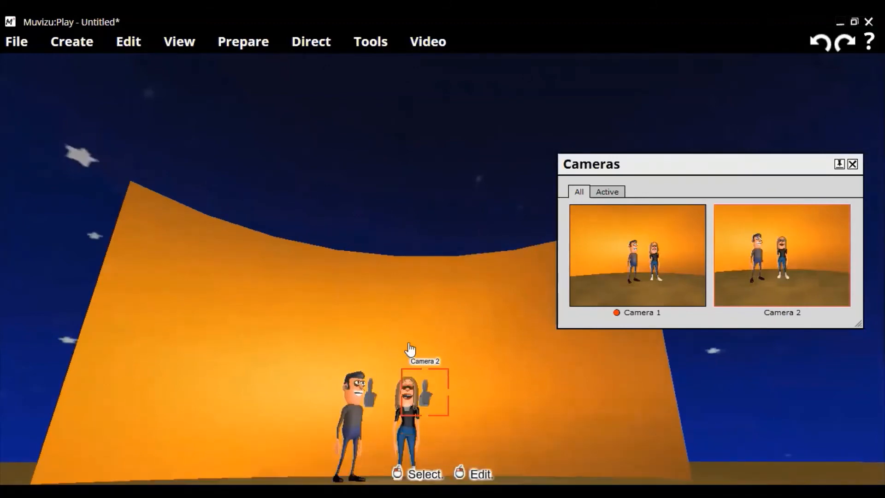
{"action": "scroll", "coordinate": [409, 344], "scroll_direction": "down", "scroll_amount": 3}
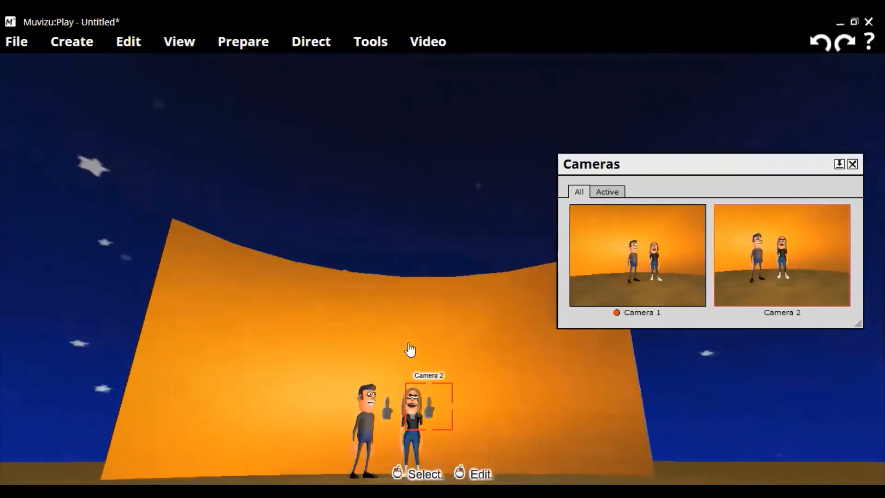
{"action": "scroll", "coordinate": [409, 344], "scroll_direction": "up", "scroll_amount": 4}
{"action": "scroll", "coordinate": [410, 349], "scroll_direction": "down", "scroll_amount": 3}
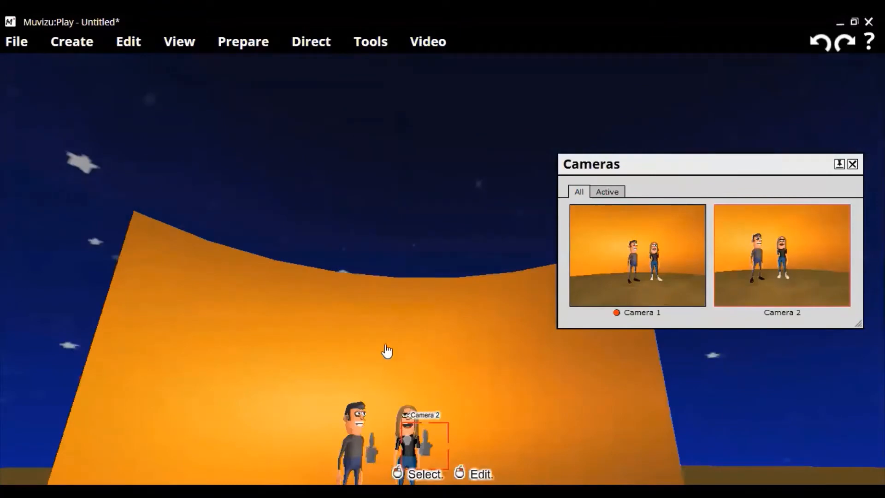
{"action": "scroll", "coordinate": [387, 352], "scroll_direction": "down", "scroll_amount": 2}
{"action": "scroll", "coordinate": [387, 352], "scroll_direction": "down", "scroll_amount": 1}
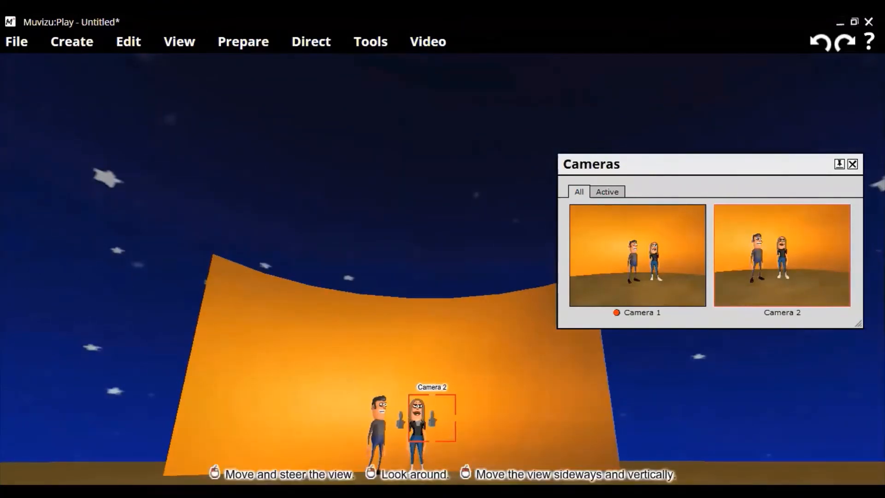
{"action": "right_click_drag", "start_coordinate": [471, 357], "coordinate": [469, 323]}
{"action": "right_click_drag", "start_coordinate": [433, 184], "coordinate": [418, 278]}
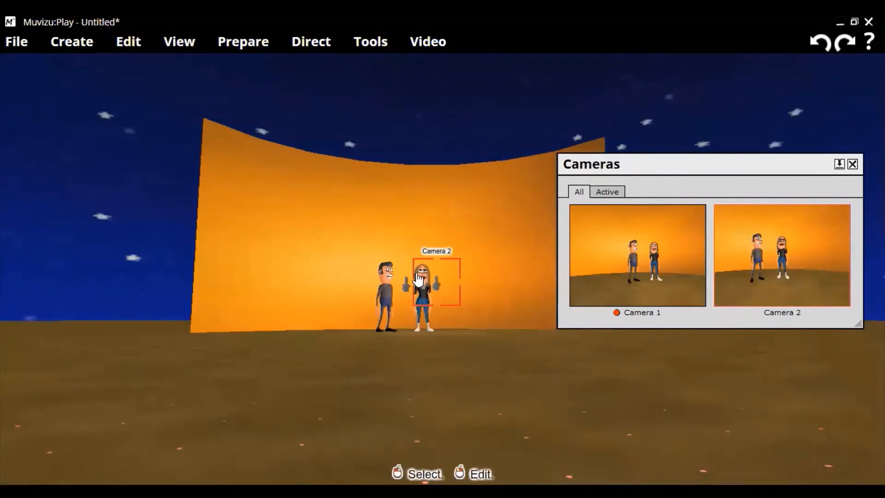
{"action": "scroll", "coordinate": [418, 279], "scroll_direction": "up", "scroll_amount": 2}
{"action": "scroll", "coordinate": [417, 279], "scroll_direction": "up", "scroll_amount": 2}
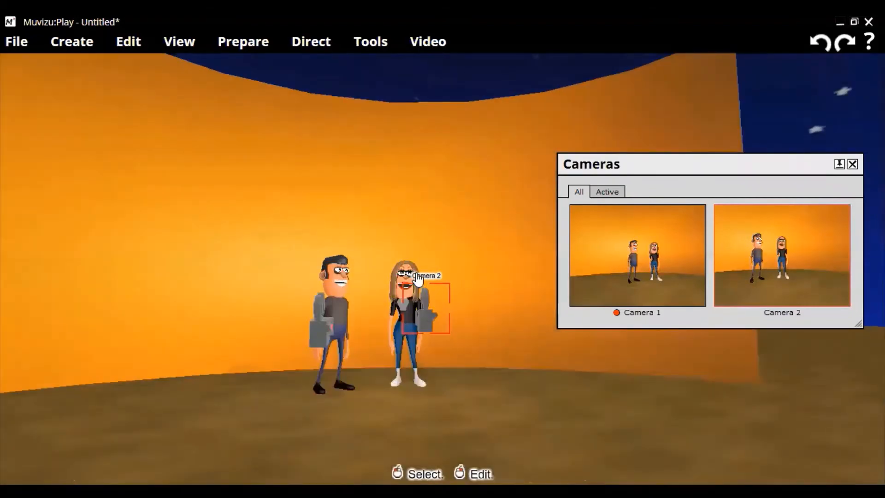
{"action": "scroll", "coordinate": [417, 279], "scroll_direction": "up", "scroll_amount": 2}
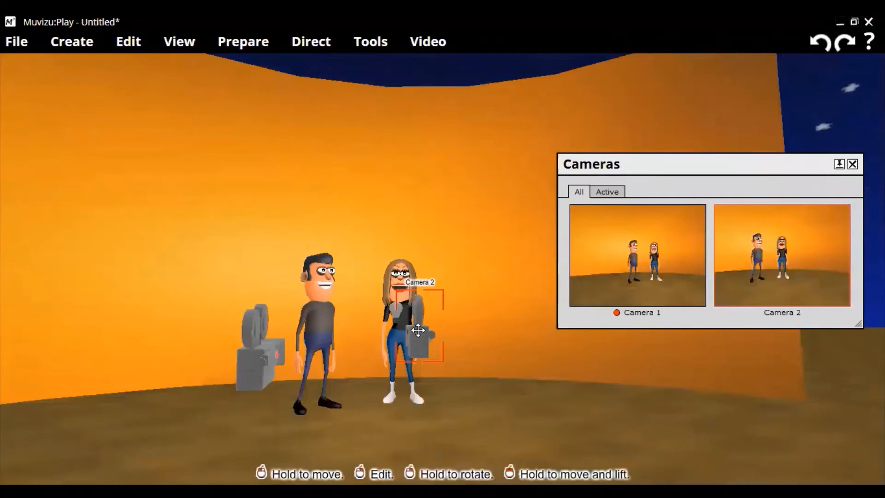
Place Camera 1 on Claire's outer side and Camera 2 beside Gordon, and turn Camera 2 to face Claire
{"action": "left_click_drag", "start_coordinate": [419, 330], "coordinate": [519, 335]}
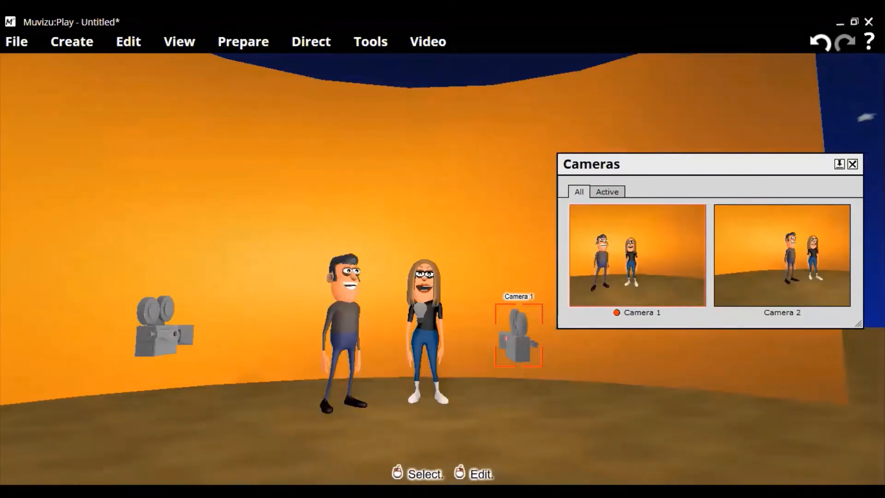
{"action": "left_click_drag", "start_coordinate": [164, 325], "coordinate": [290, 321]}
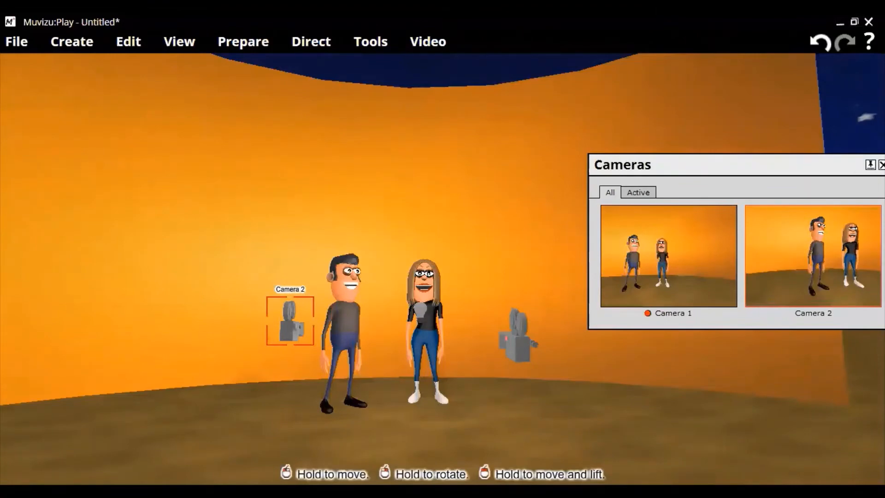
{"action": "right_click_drag", "start_coordinate": [290, 322], "coordinate": [267, 324]}
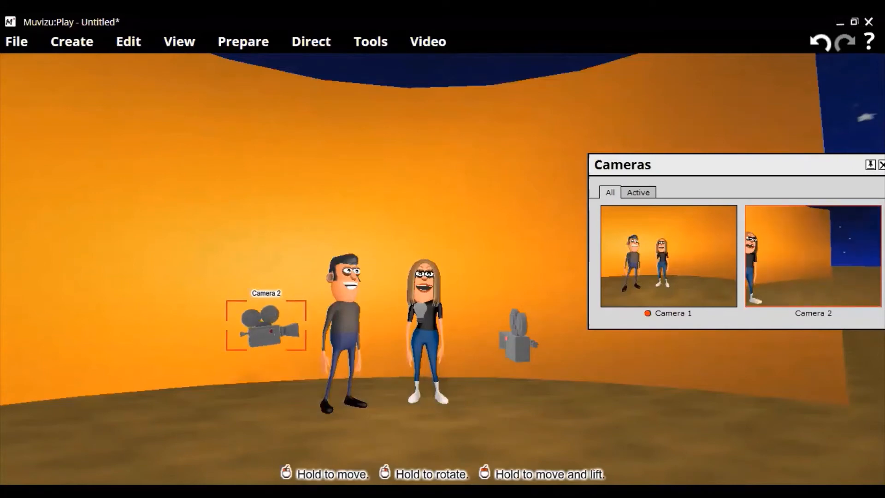
{"action": "left_click_drag", "start_coordinate": [266, 325], "coordinate": [276, 324]}
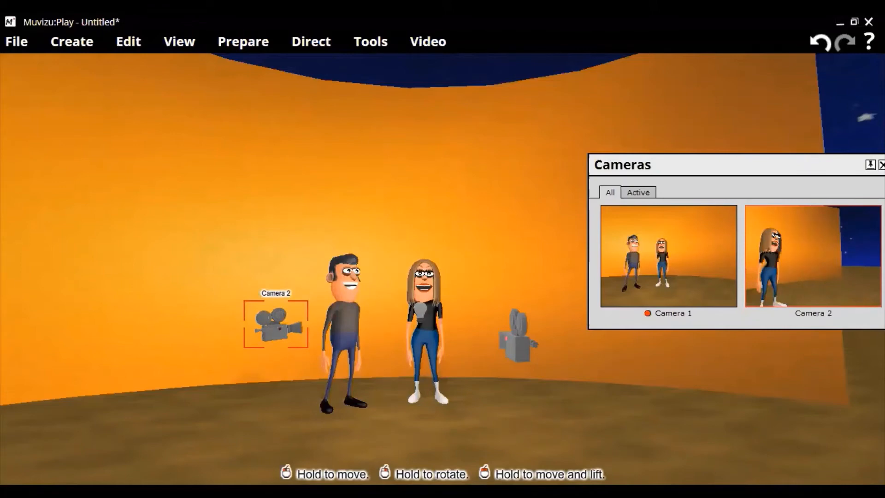
{"action": "right_click_drag", "start_coordinate": [276, 325], "coordinate": [277, 325]}
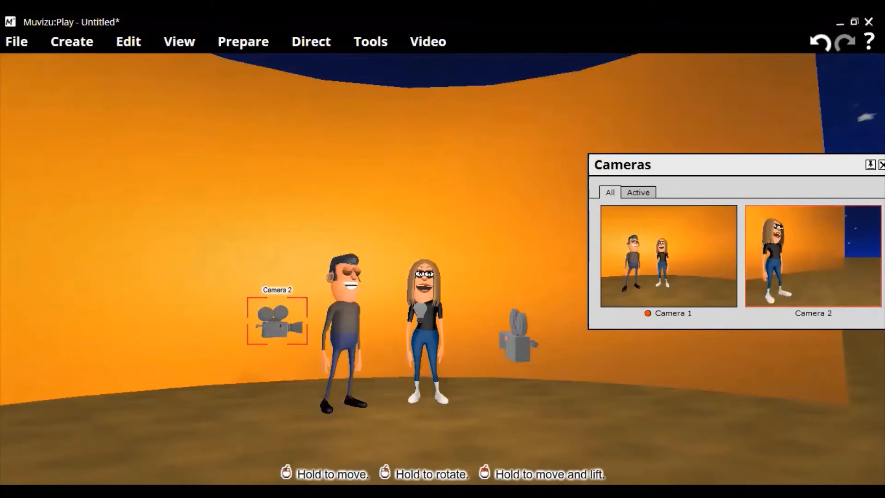
Turn Claire towards Gordon and move Camera 2 closer, framing her from head to feet
{"action": "left_click", "coordinate": [421, 323]}
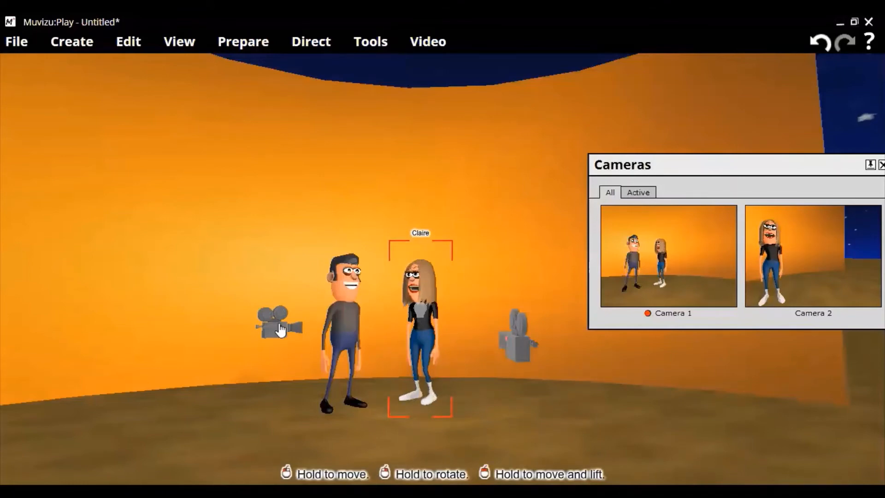
{"action": "left_click", "coordinate": [279, 330]}
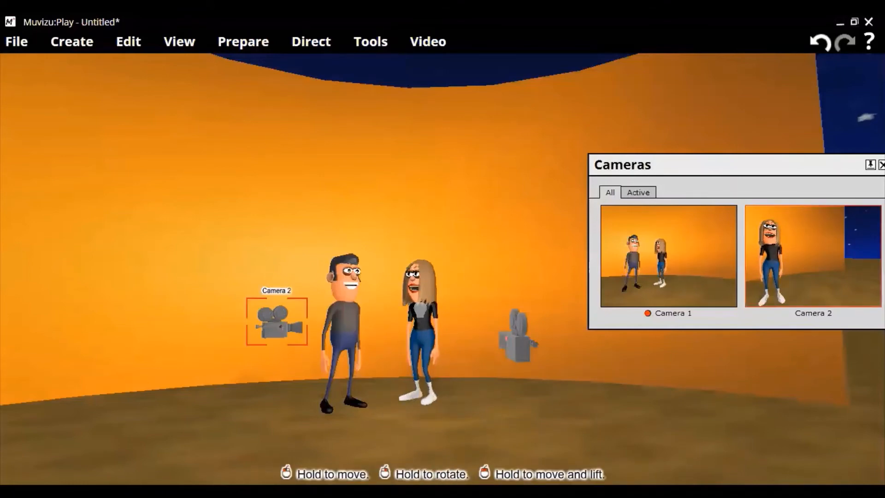
{"action": "left_click_drag", "start_coordinate": [276, 323], "coordinate": [285, 322]}
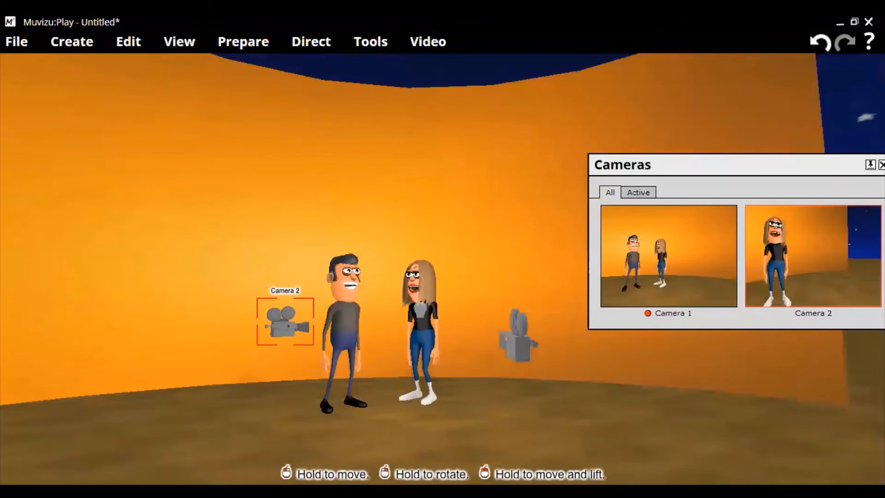
{"action": "mouse_move", "coordinate": [285, 322]}
{"action": "left_mouse_down"}
{"action": "mouse_move", "coordinate": [301, 322]}
{"action": "mouse_move", "coordinate": [301, 308]}
{"action": "mouse_move", "coordinate": [299, 323]}
{"action": "left_mouse_up"}
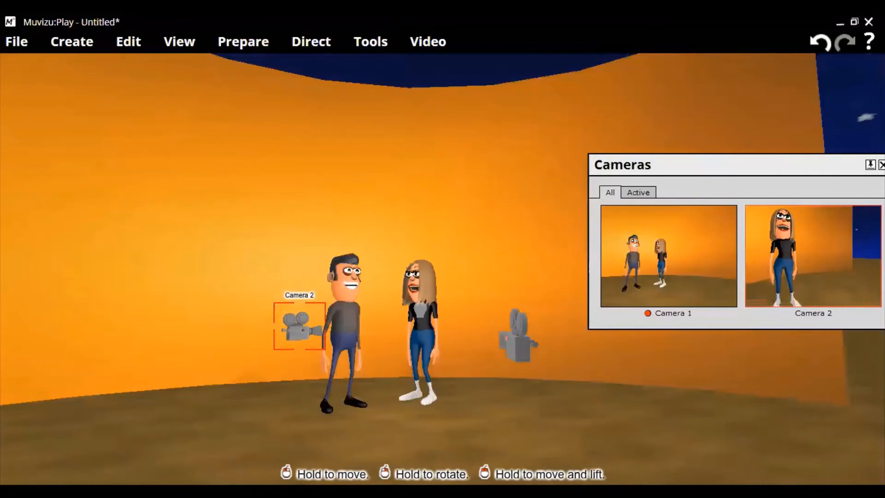
{"action": "mouse_move", "coordinate": [300, 322]}
{"action": "left_mouse_down"}
{"action": "mouse_move", "coordinate": [291, 328]}
{"action": "mouse_move", "coordinate": [302, 323]}
{"action": "left_mouse_up"}
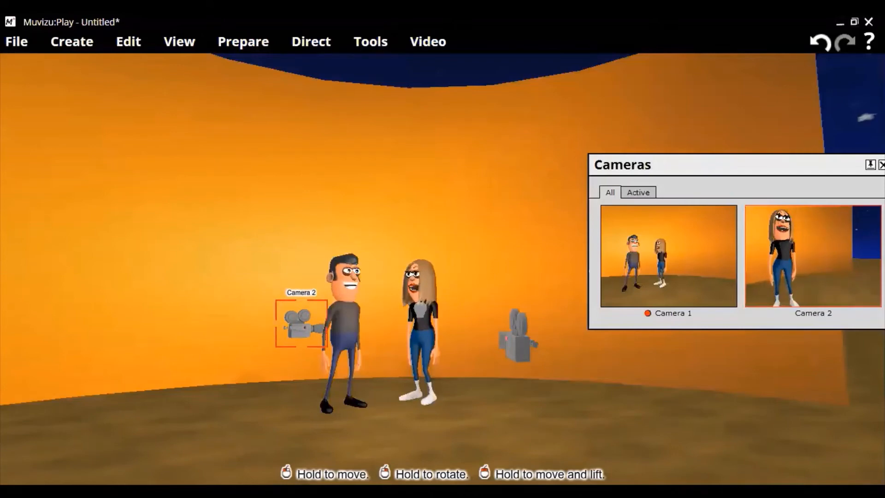
{"action": "mouse_move", "coordinate": [301, 323]}
{"action": "left_mouse_down"}
{"action": "mouse_move", "coordinate": [291, 337]}
{"action": "mouse_move", "coordinate": [300, 323]}
{"action": "left_mouse_up"}
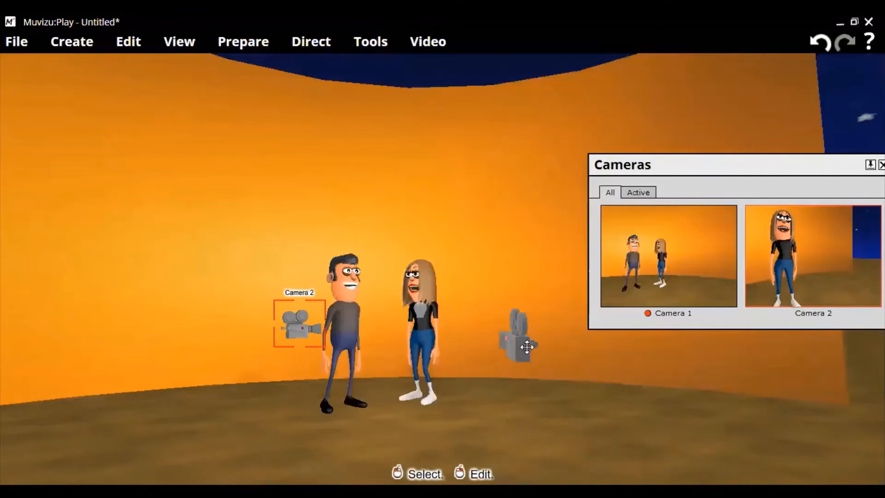
Turn Camera 1 to face Gordon and move it in beside Claire for a closer shot of him
{"action": "left_click", "coordinate": [503, 344]}
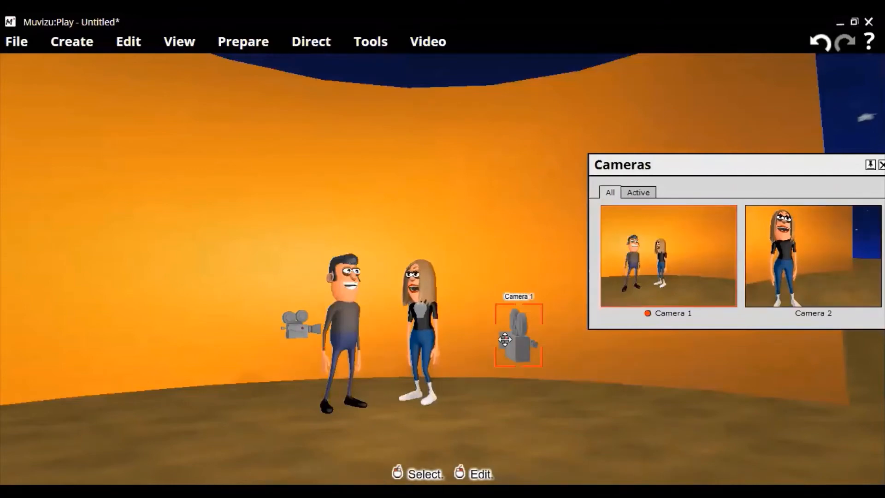
{"action": "mouse_move", "coordinate": [516, 340]}
{"action": "right_mouse_down"}
{"action": "mouse_move", "coordinate": [530, 346]}
{"action": "mouse_move", "coordinate": [493, 336]}
{"action": "mouse_move", "coordinate": [527, 328]}
{"action": "mouse_move", "coordinate": [530, 318]}
{"action": "mouse_move", "coordinate": [528, 336]}
{"action": "right_mouse_up"}
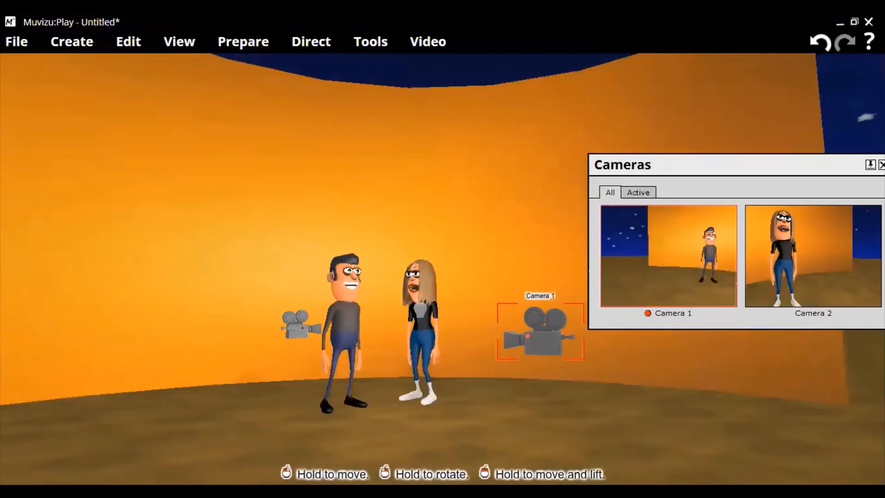
{"action": "left_click_drag", "start_coordinate": [539, 332], "coordinate": [459, 330]}
{"action": "right_click_drag", "start_coordinate": [446, 331], "coordinate": [458, 331]}
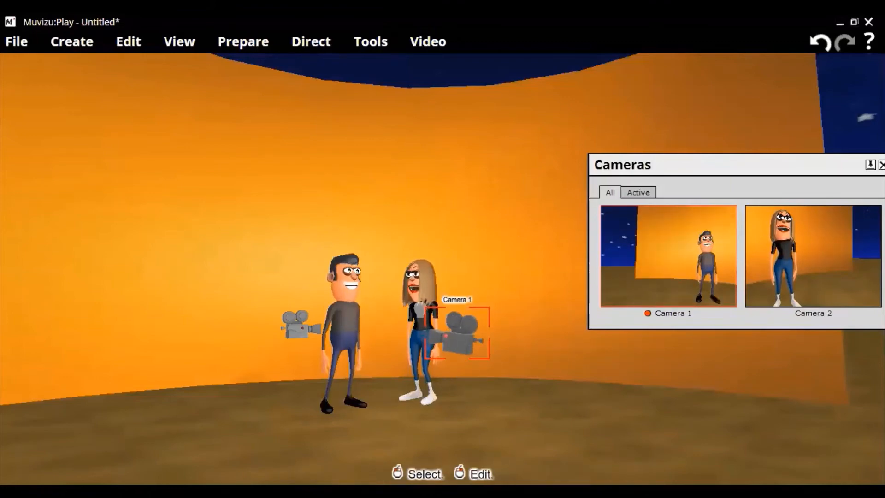
Enlarge the curved backdrop to a scale of 4.3 in all three dimensions and close its properties
{"action": "left_click", "coordinate": [503, 219]}
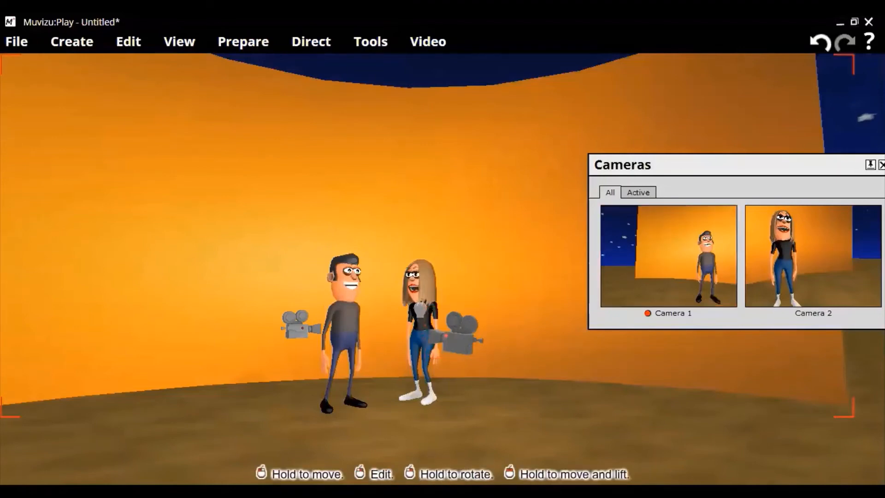
{"action": "key", "text": "plus"}
{"action": "key", "text": "plus"}
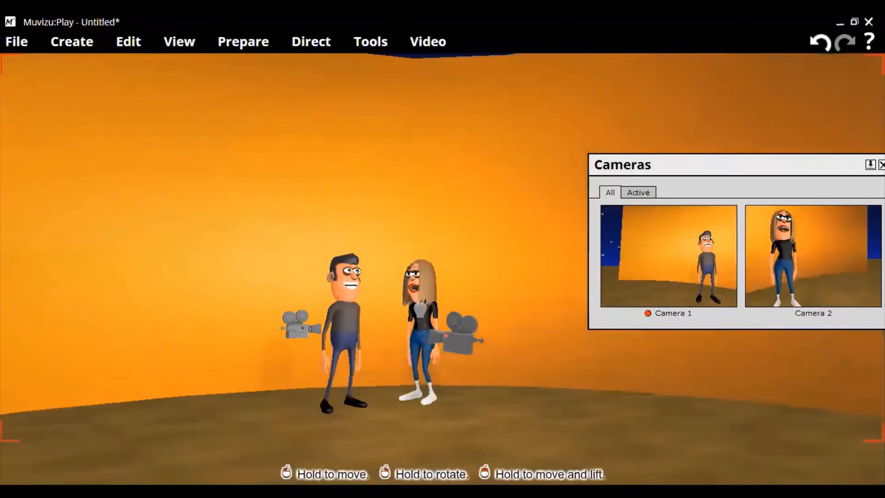
{"action": "key", "text": "plus"}
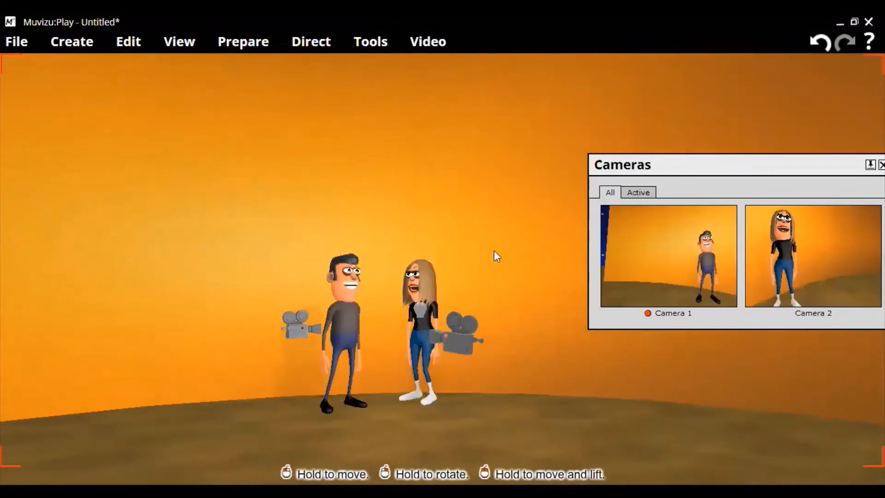
{"action": "right_click", "coordinate": [495, 261]}
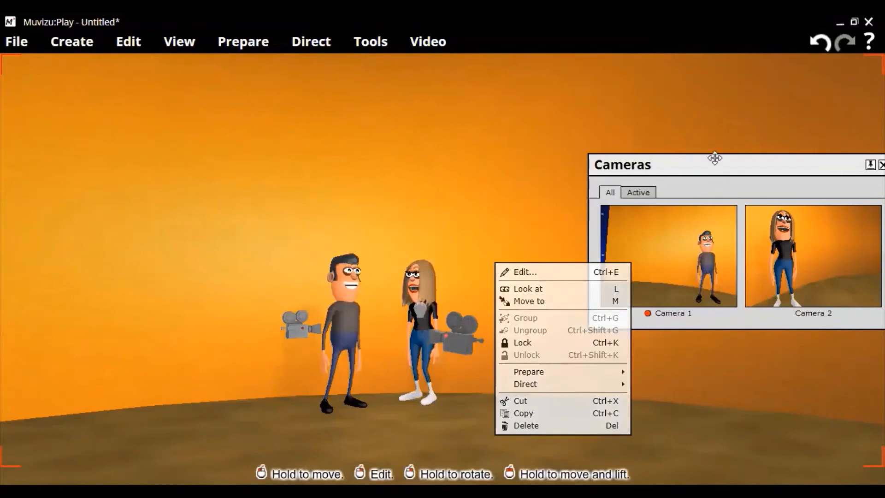
{"action": "left_click", "coordinate": [525, 272]}
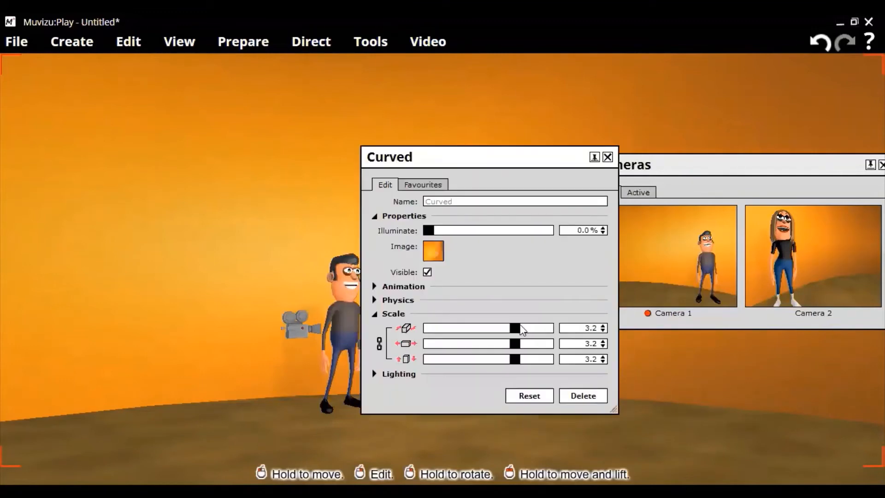
{"action": "left_click_drag", "start_coordinate": [515, 328], "coordinate": [530, 331]}
{"action": "left_click", "coordinate": [530, 326]}
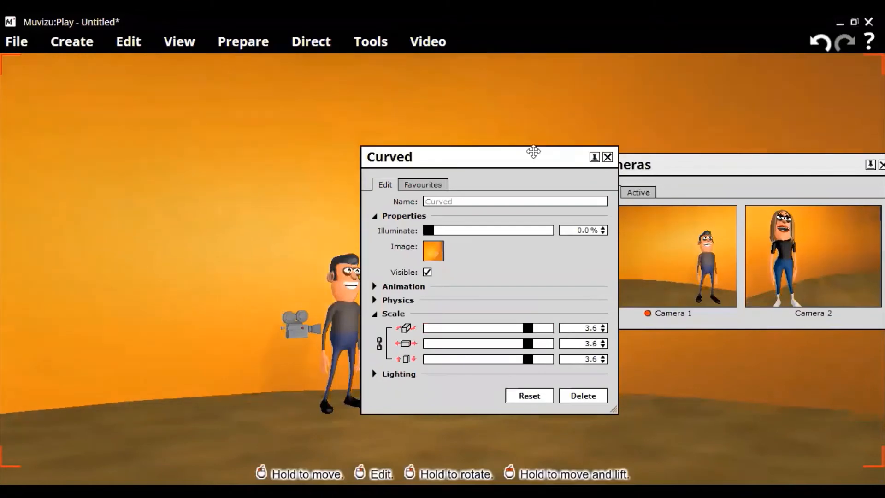
{"action": "left_click_drag", "start_coordinate": [534, 152], "coordinate": [433, 151]}
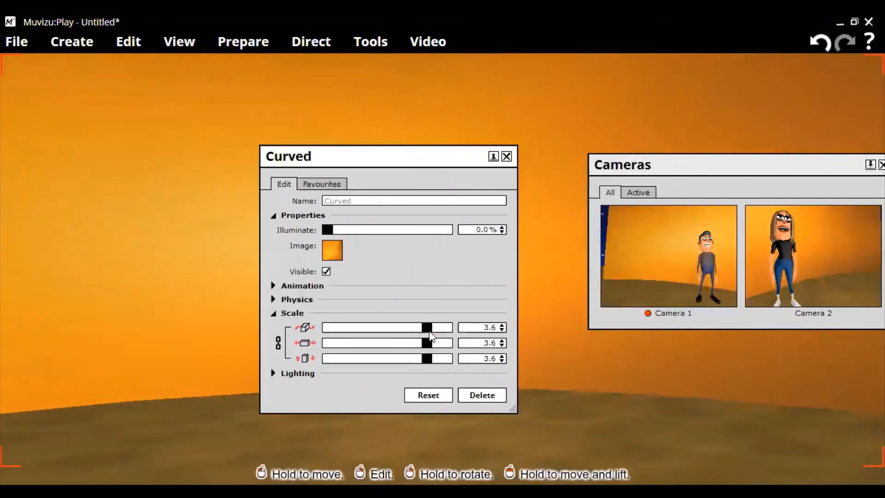
{"action": "left_click_drag", "start_coordinate": [429, 332], "coordinate": [450, 328]}
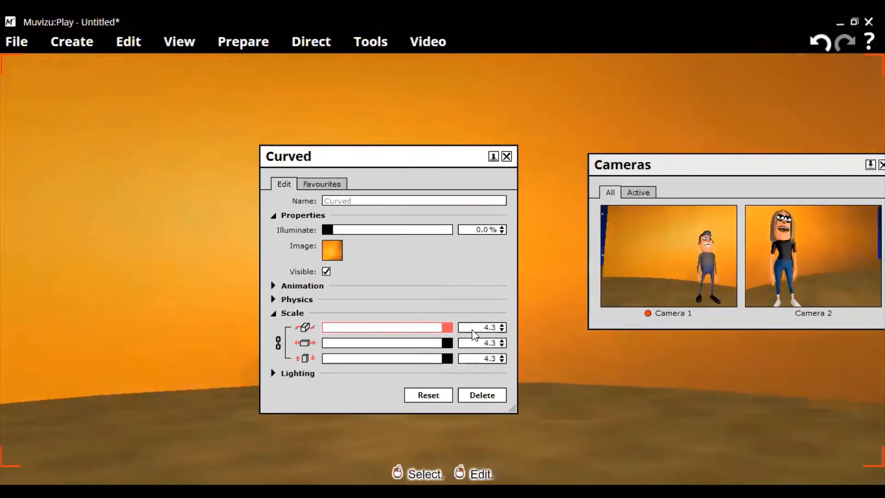
{"action": "left_click", "coordinate": [509, 154]}
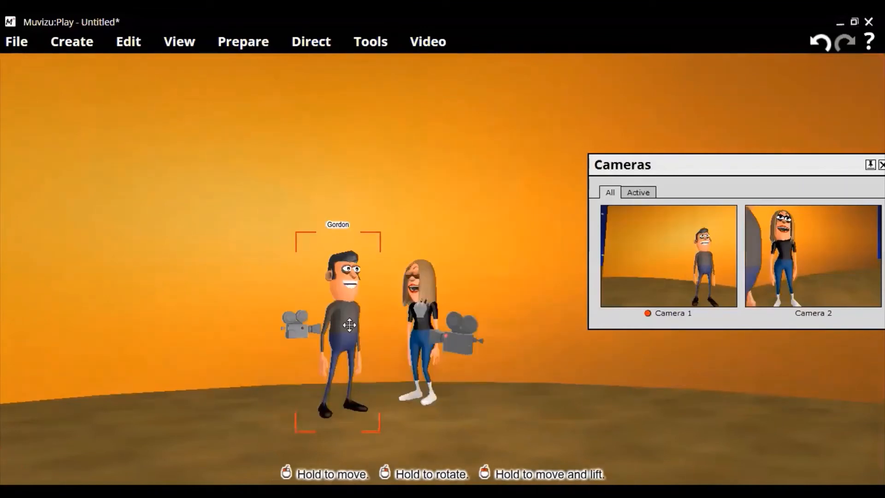
Nudge Camera 2 to exclude Gordon from its shot and slightly adjust Claire's placement within the frame
{"action": "left_click", "coordinate": [299, 328]}
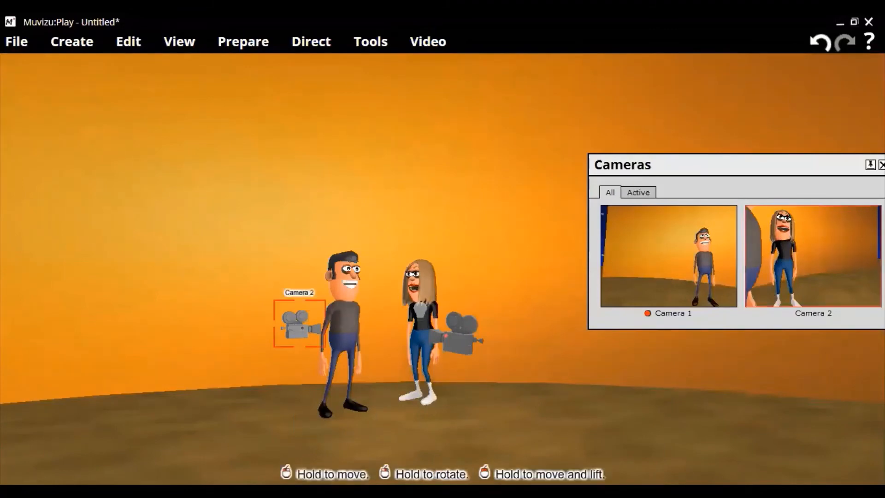
{"action": "left_click_drag", "start_coordinate": [299, 328], "coordinate": [298, 330]}
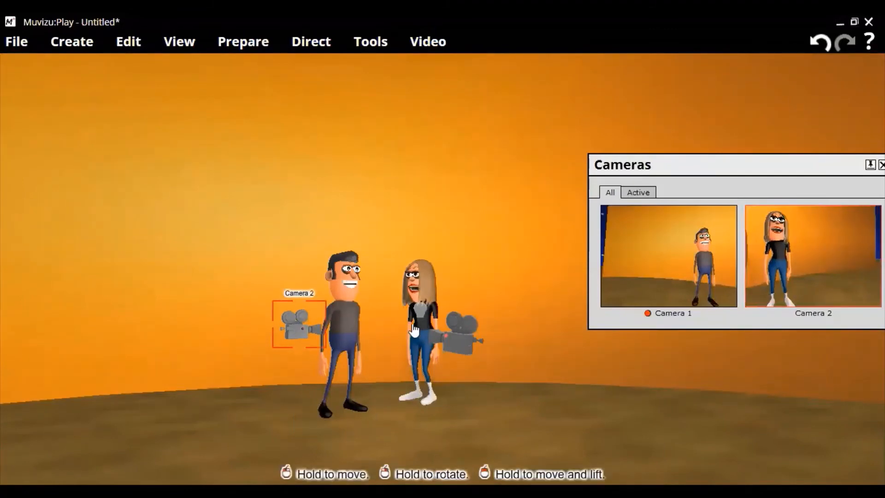
{"action": "left_click", "coordinate": [422, 312]}
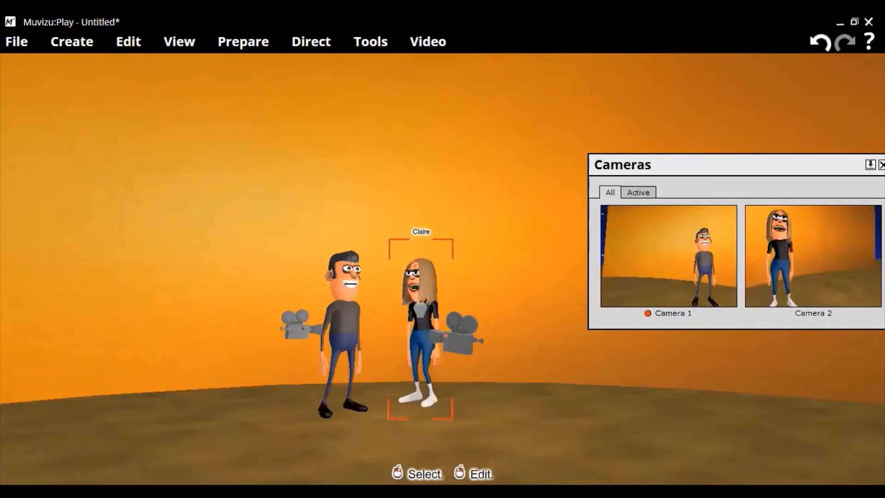
Shift the curved backdrop slightly so that its edges stay out of the Camera 1 and Camera 2 shots
{"action": "left_click", "coordinate": [502, 267]}
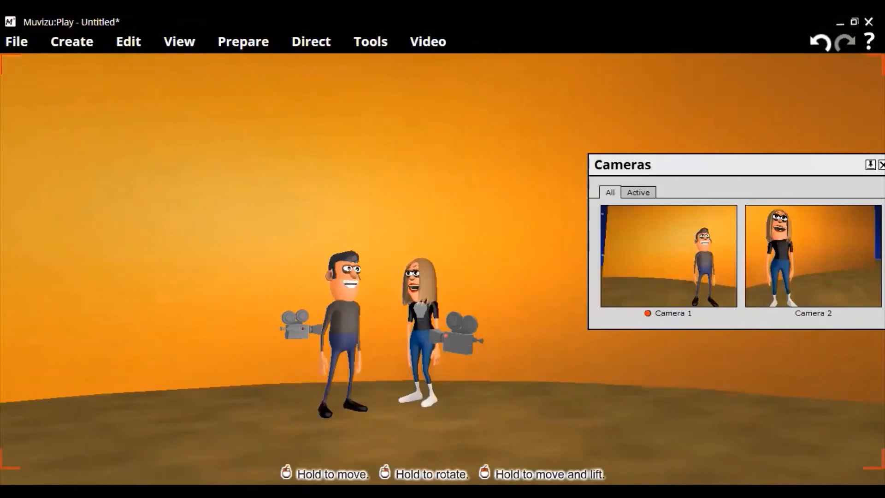
{"action": "left_click_drag", "start_coordinate": [503, 268], "coordinate": [502, 275]}
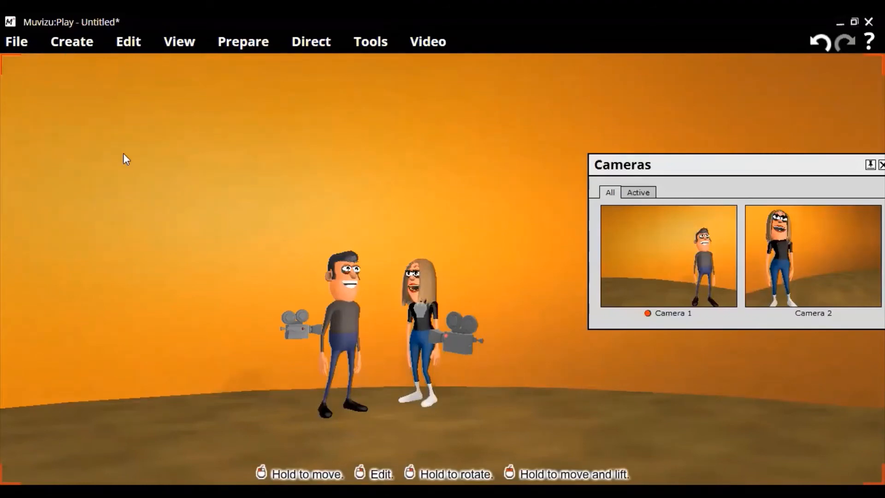
Add a third camera and position it between the two characters' sides, framing both of them from head to feet
{"action": "left_click", "coordinate": [72, 42]}
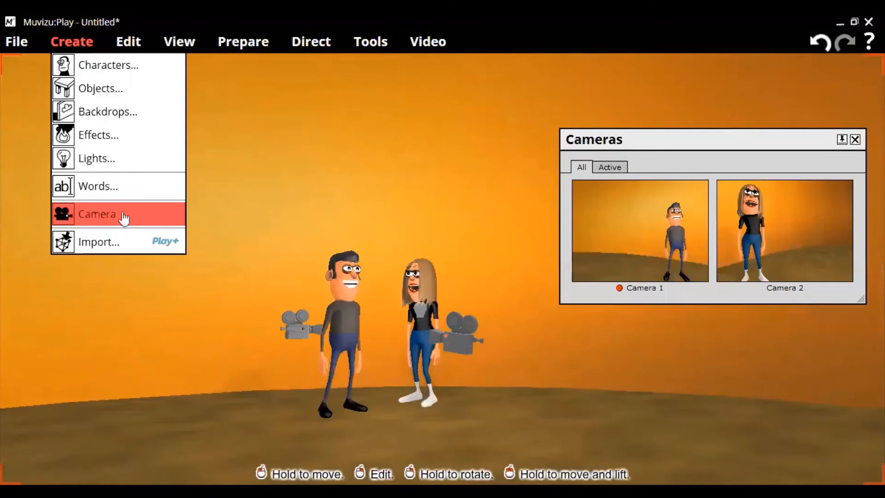
{"action": "left_click", "coordinate": [124, 216]}
{"action": "left_click", "coordinate": [441, 254]}
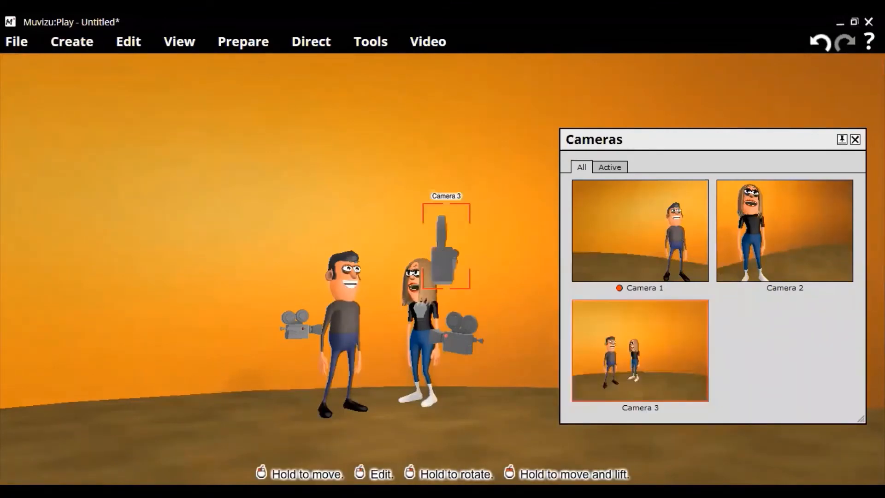
{"action": "left_click_drag", "start_coordinate": [443, 261], "coordinate": [376, 354]}
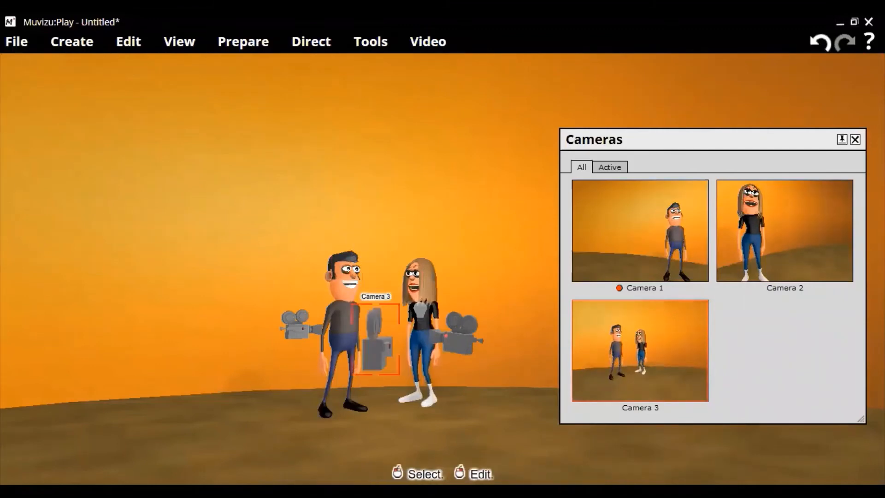
{"action": "mouse_move", "coordinate": [377, 352]}
{"action": "right_mouse_down"}
{"action": "mouse_move", "coordinate": [367, 359]}
{"action": "mouse_move", "coordinate": [368, 344]}
{"action": "right_mouse_up"}
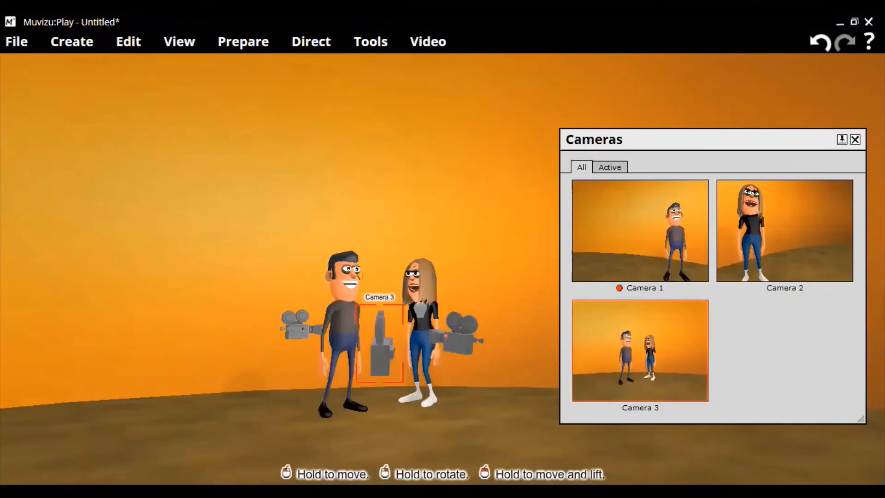
{"action": "left_click_drag", "start_coordinate": [379, 345], "coordinate": [382, 347]}
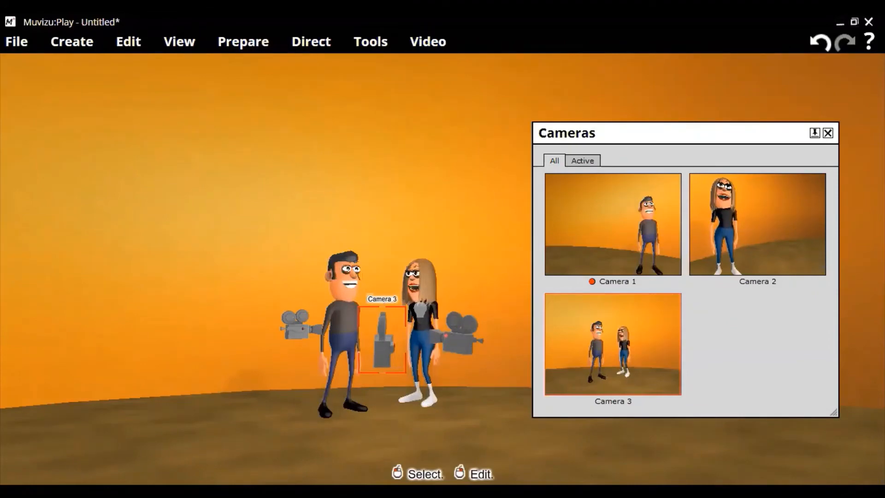
Move Camera 1 slightly farther back from Gordon and nudge Camera 2 a little closer to Claire
{"action": "left_click", "coordinate": [460, 337]}
{"action": "left_click_drag", "start_coordinate": [460, 337], "coordinate": [474, 339]}
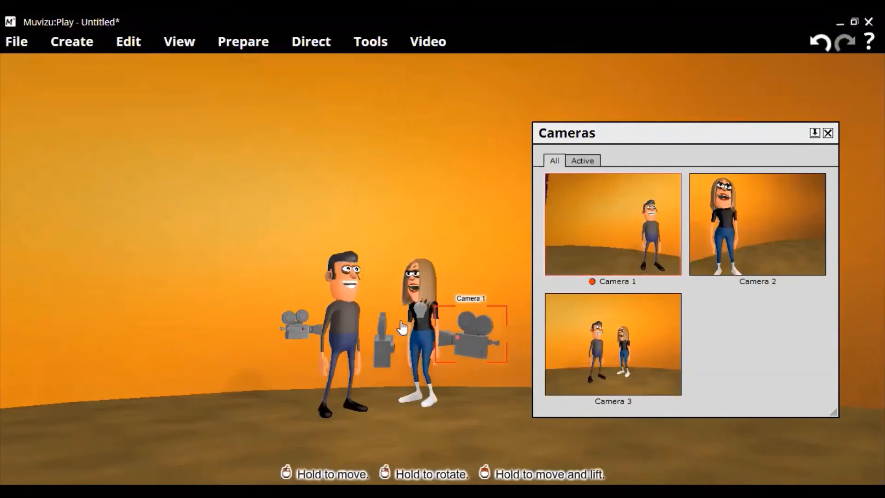
{"action": "left_click", "coordinate": [309, 326]}
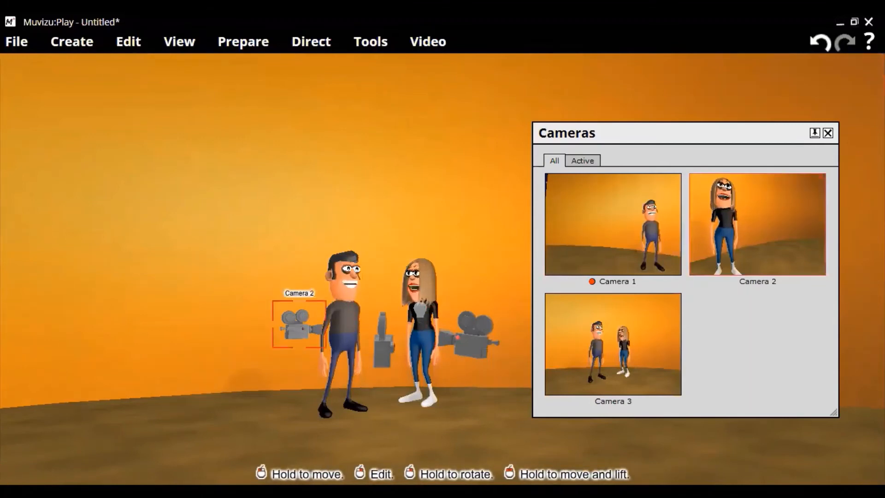
{"action": "mouse_move", "coordinate": [298, 328]}
{"action": "left_mouse_down"}
{"action": "mouse_move", "coordinate": [282, 328]}
{"action": "mouse_move", "coordinate": [318, 324]}
{"action": "mouse_move", "coordinate": [303, 325]}
{"action": "left_mouse_up"}
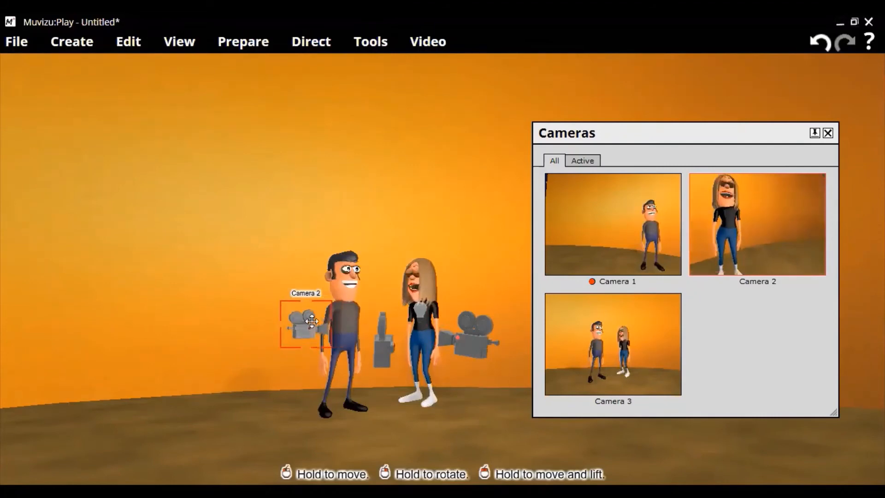
Pull Camera 2 farther back from Claire and shift Gordon slightly so that he stays out of its shot
{"action": "left_click", "coordinate": [341, 315]}
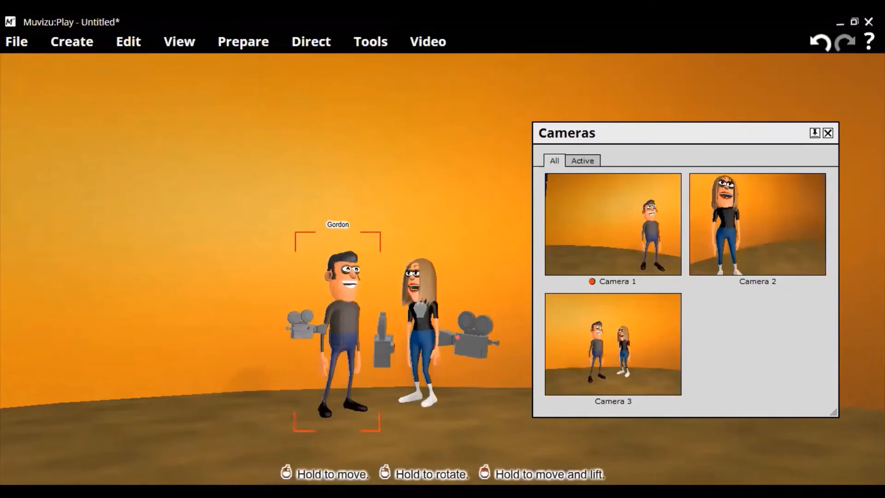
{"action": "left_click_drag", "start_coordinate": [348, 343], "coordinate": [345, 340]}
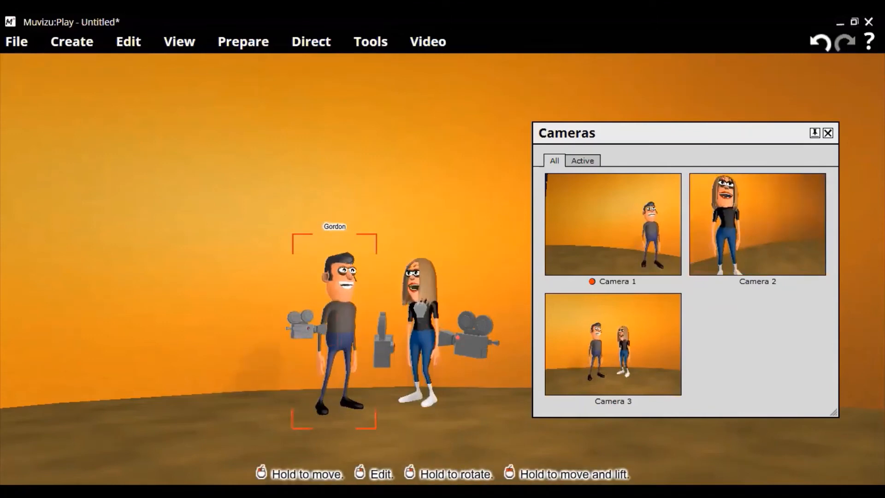
{"action": "left_click_drag", "start_coordinate": [312, 329], "coordinate": [282, 329]}
{"action": "left_click", "coordinate": [312, 329]}
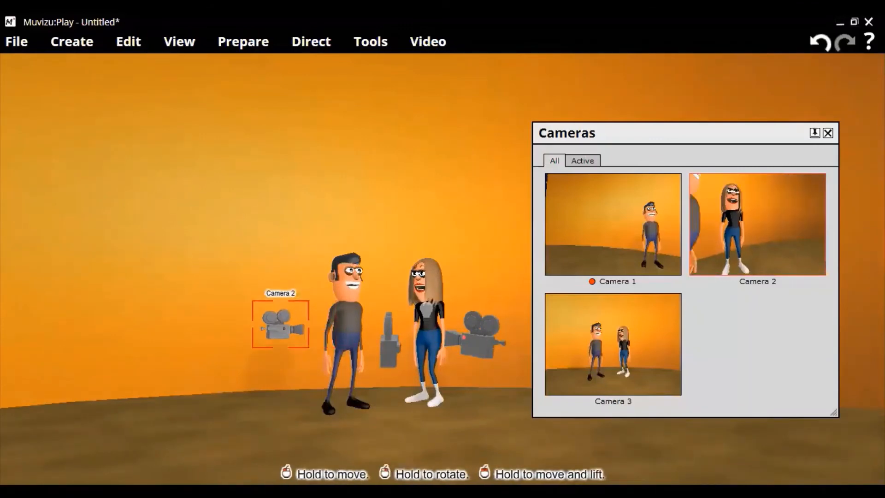
{"action": "left_click_drag", "start_coordinate": [281, 328], "coordinate": [270, 328]}
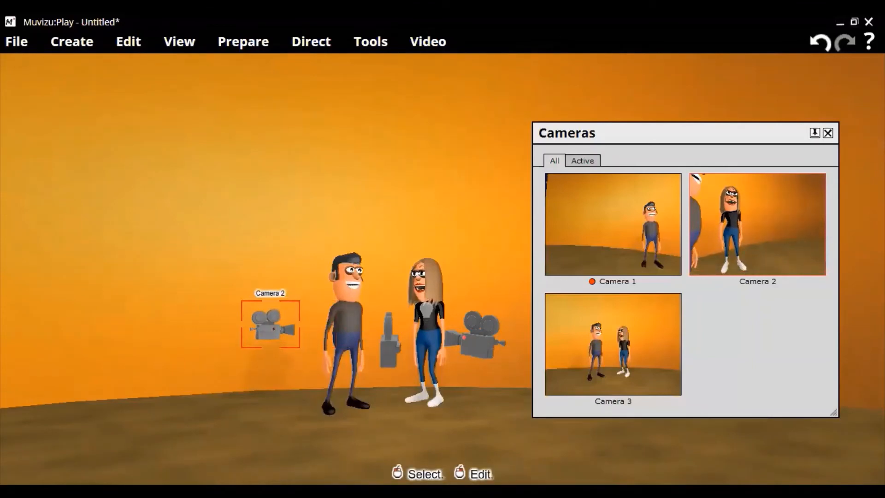
{"action": "left_click", "coordinate": [351, 330]}
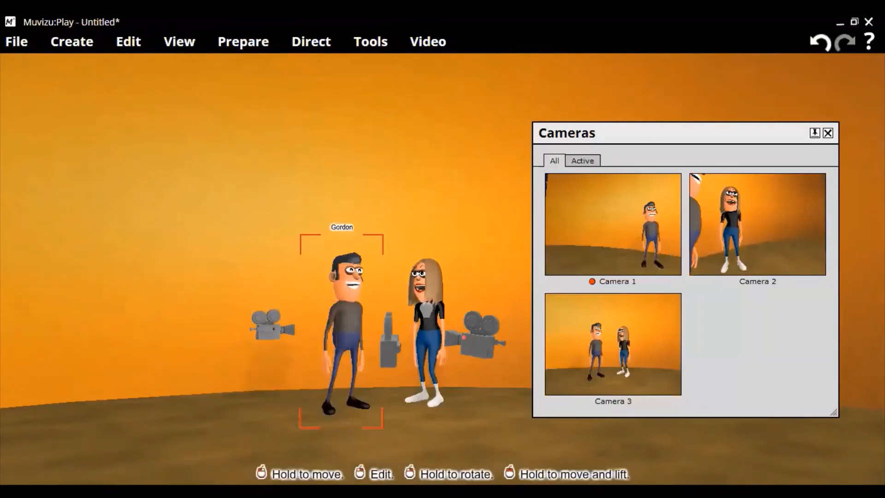
{"action": "left_click_drag", "start_coordinate": [351, 330], "coordinate": [344, 327]}
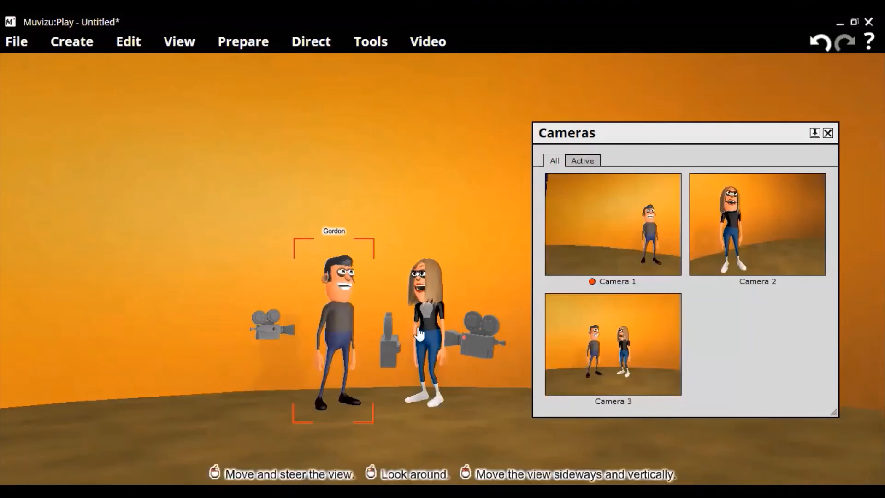
Move the point light away from in front of Claire and lift it above and beside her head
{"action": "left_click_drag", "start_coordinate": [414, 324], "coordinate": [425, 318]}
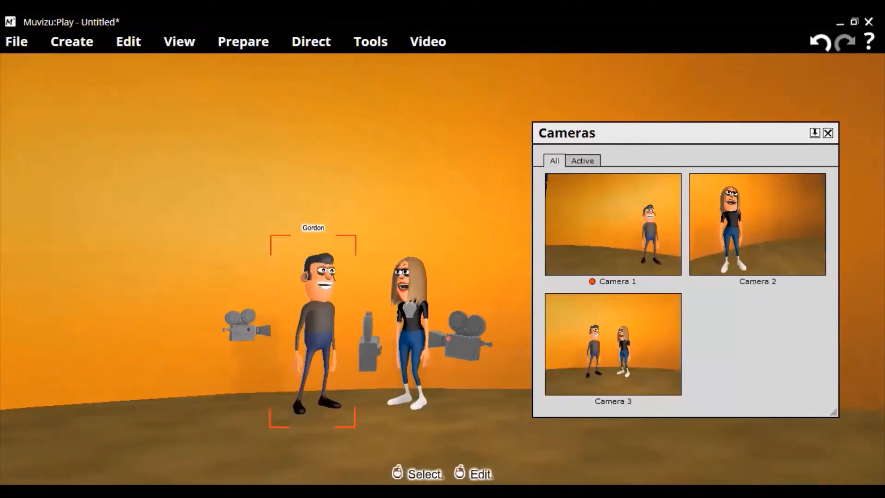
{"action": "left_click_drag", "start_coordinate": [410, 309], "coordinate": [443, 310]}
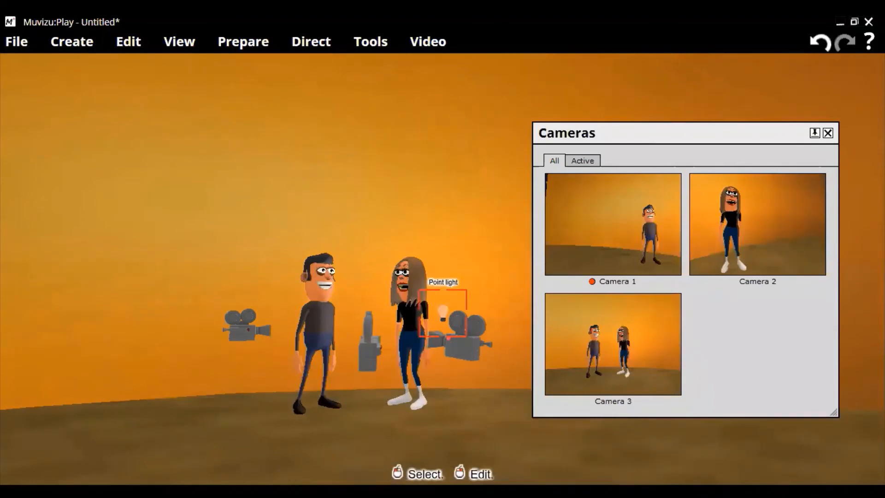
{"action": "left_click_drag", "start_coordinate": [457, 325], "coordinate": [462, 231]}
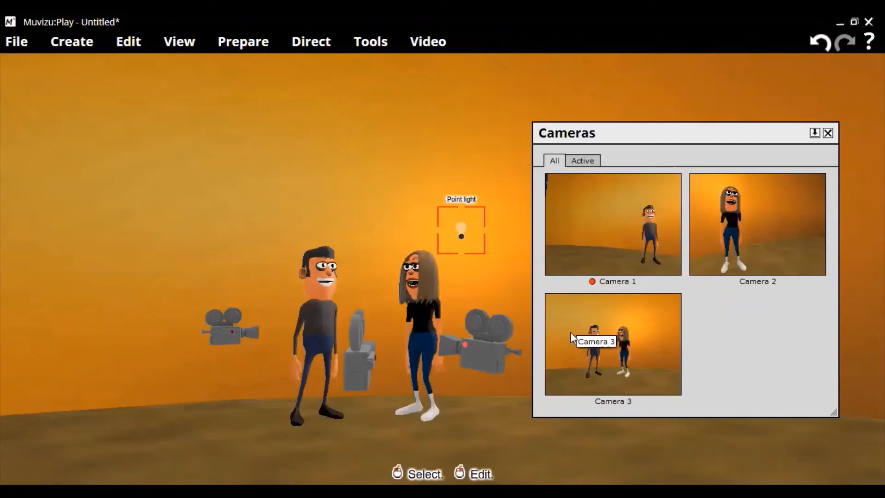
Add a second point light and place it just above Gordon's head
{"action": "left_click", "coordinate": [70, 51]}
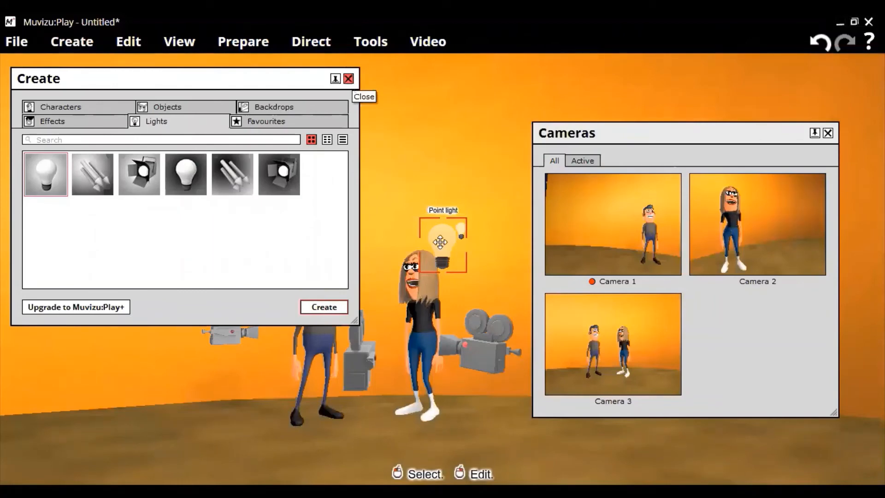
{"action": "left_click", "coordinate": [348, 79]}
{"action": "left_click_drag", "start_coordinate": [443, 244], "coordinate": [285, 228]}
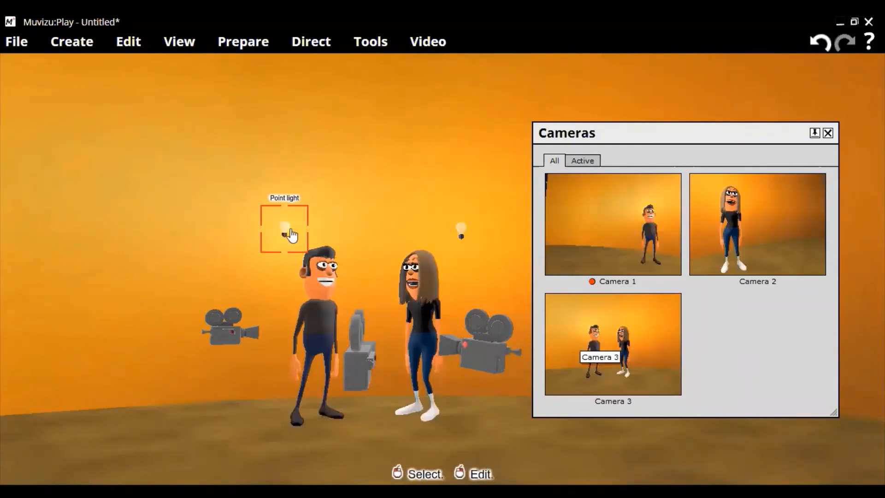
{"action": "left_click_drag", "start_coordinate": [285, 229], "coordinate": [316, 229]}
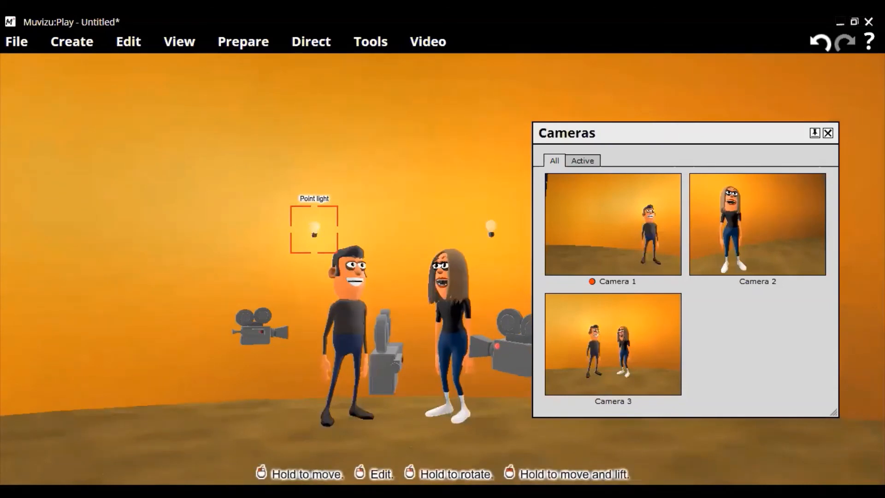
{"action": "left_click_drag", "start_coordinate": [314, 229], "coordinate": [334, 307]}
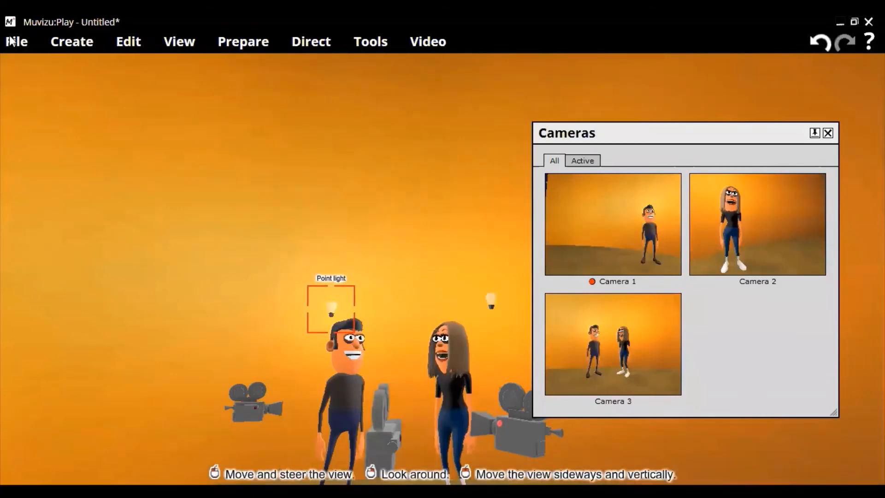
Delete both point lights, the one above Gordon and the one beside Claire
{"action": "left_click", "coordinate": [330, 314]}
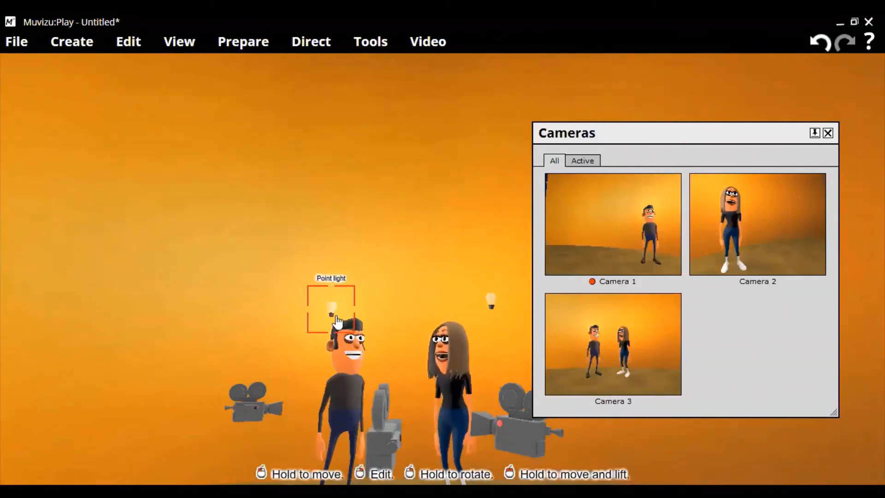
{"action": "key", "text": "Delete"}
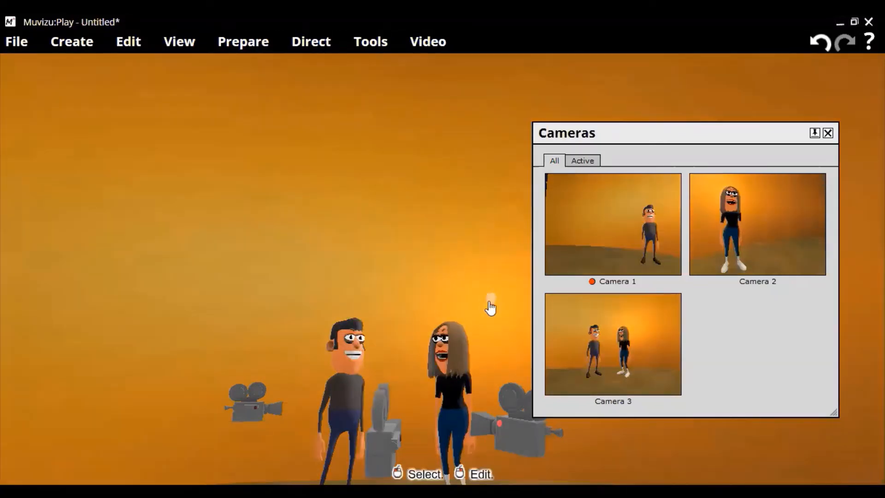
{"action": "left_click", "coordinate": [490, 303]}
{"action": "key", "text": "Delete"}
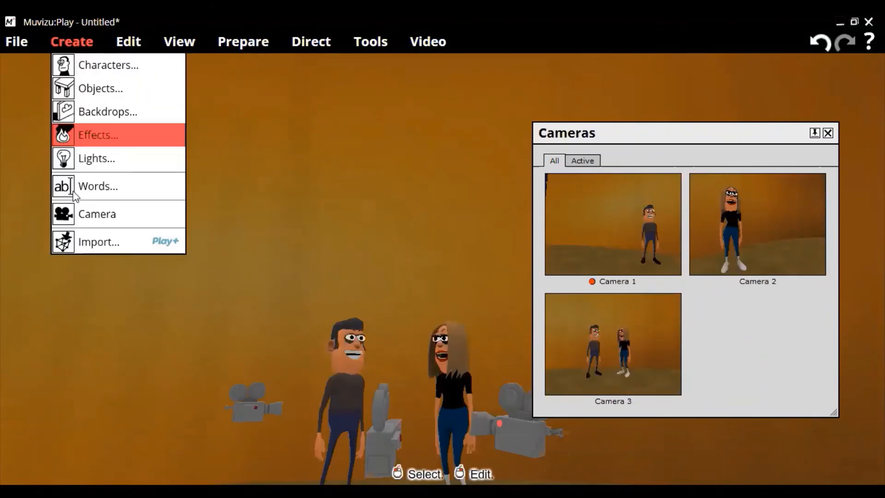
Add a directional light and place it above and between the two characters
{"action": "left_click", "coordinate": [97, 162]}
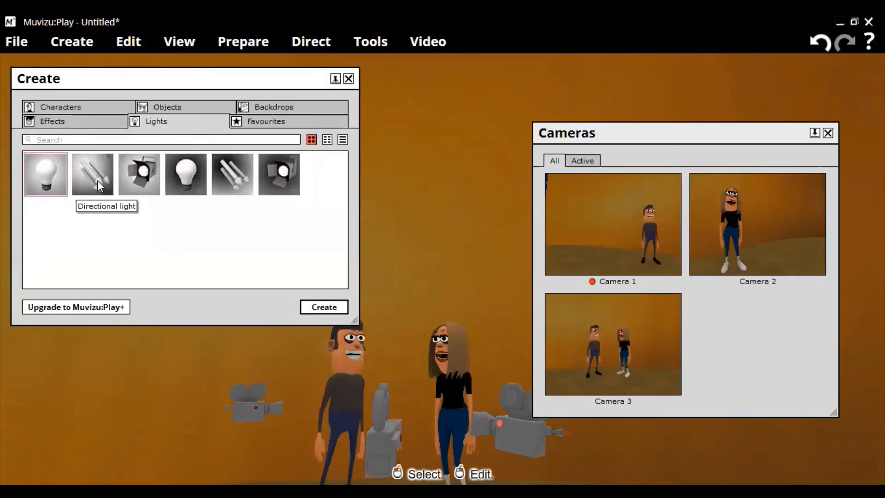
{"action": "left_click", "coordinate": [98, 181]}
{"action": "left_click", "coordinate": [318, 308]}
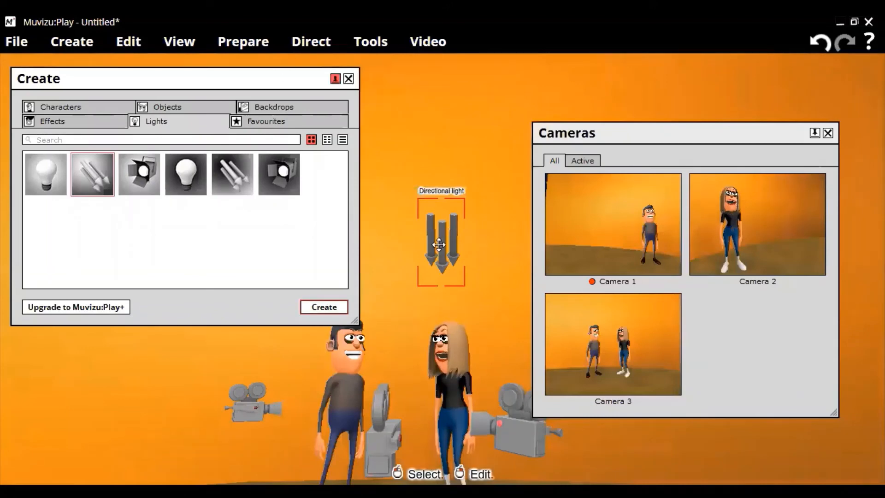
{"action": "left_click_drag", "start_coordinate": [442, 242], "coordinate": [387, 309]}
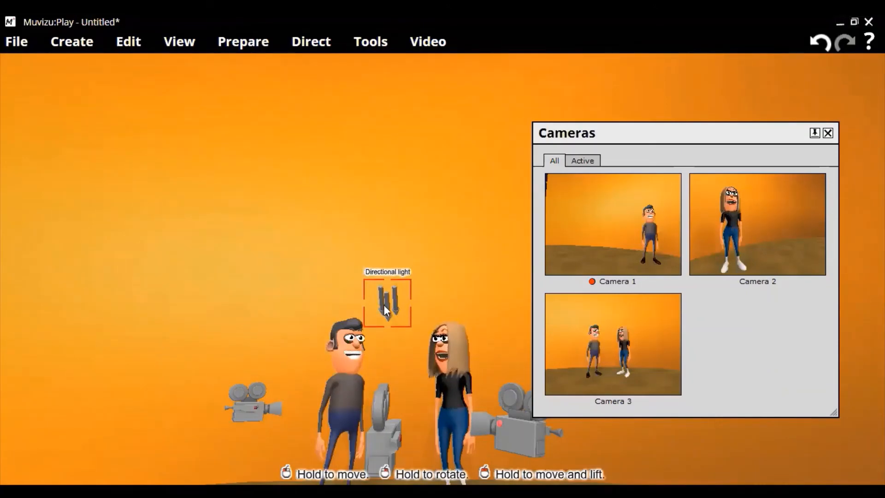
Set the directional light's brightness to 22.6% and close its properties
{"action": "right_click", "coordinate": [387, 310]}
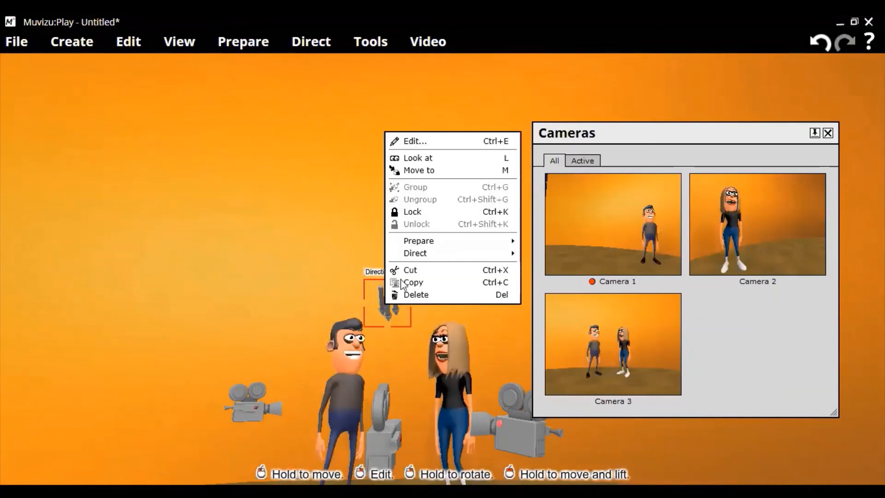
{"action": "left_click", "coordinate": [413, 141]}
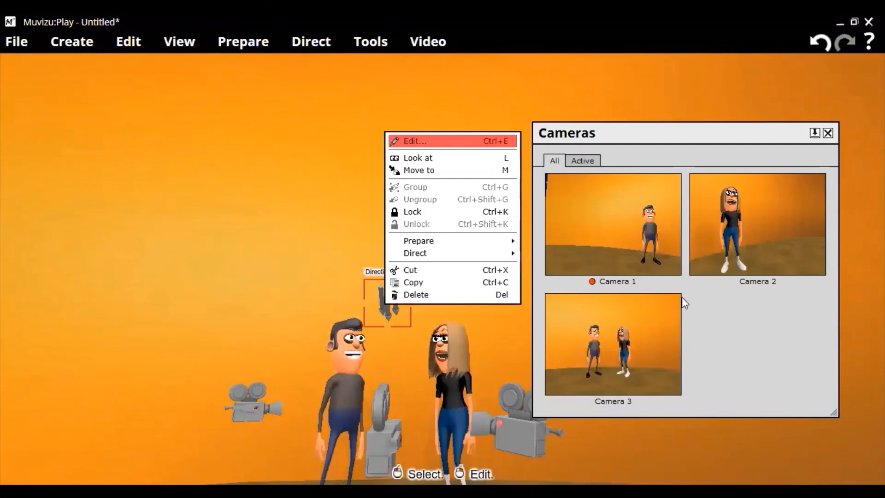
{"action": "left_click", "coordinate": [654, 319]}
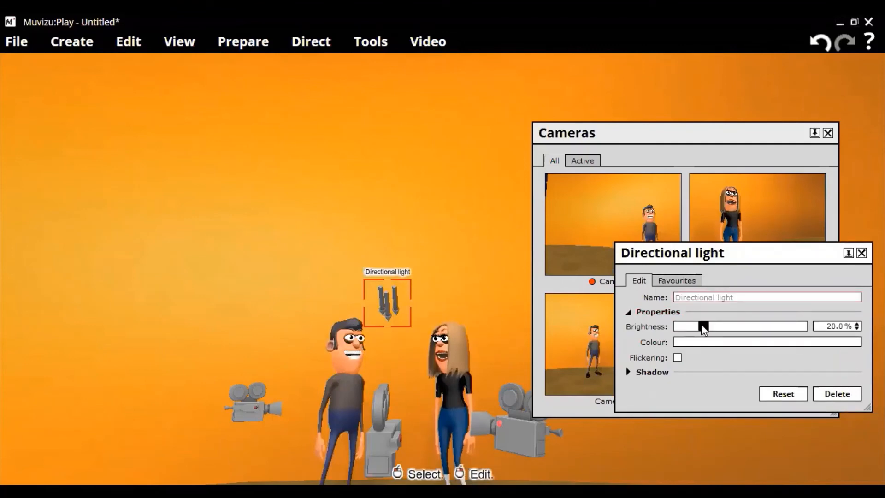
{"action": "left_click_drag", "start_coordinate": [709, 324], "coordinate": [720, 327]}
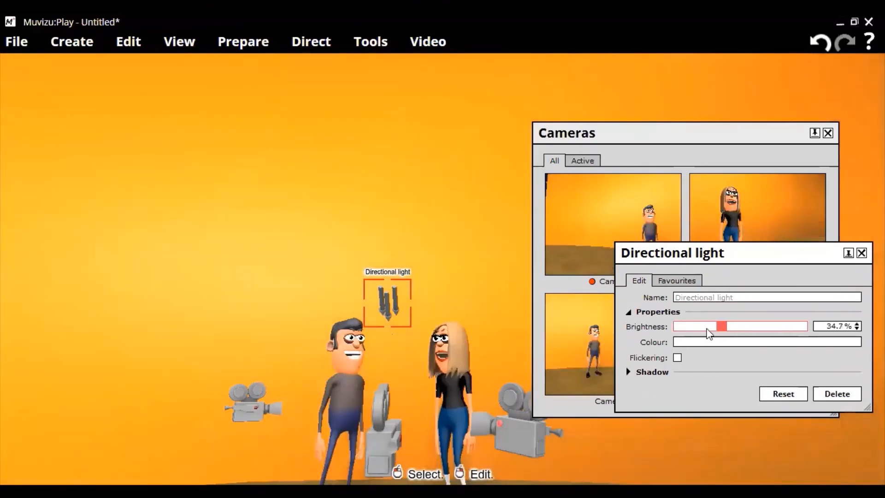
{"action": "left_click", "coordinate": [706, 327]}
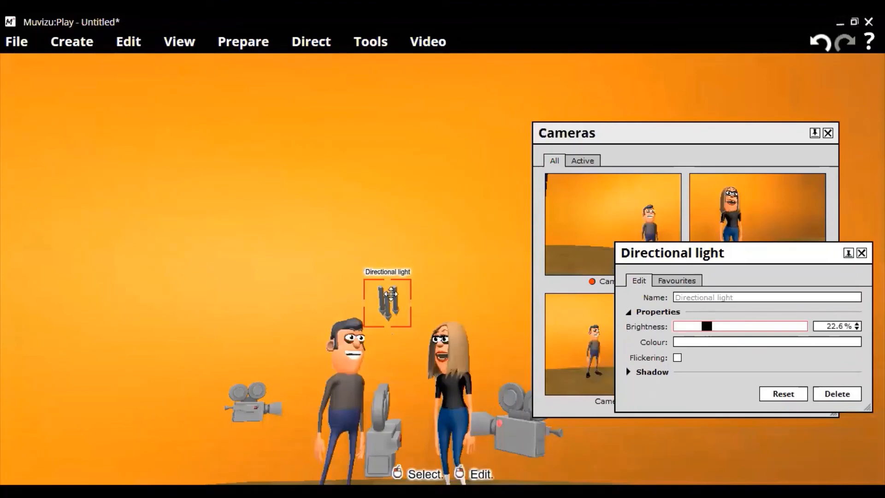
{"action": "left_click", "coordinate": [471, 230]}
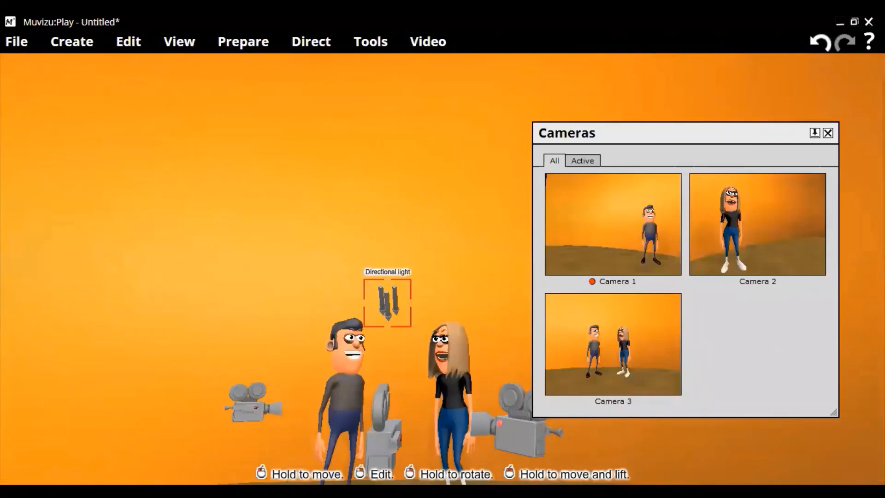
Raise the directional light well above the two characters and delete it from the scene
{"action": "left_click_drag", "start_coordinate": [387, 303], "coordinate": [357, 115]}
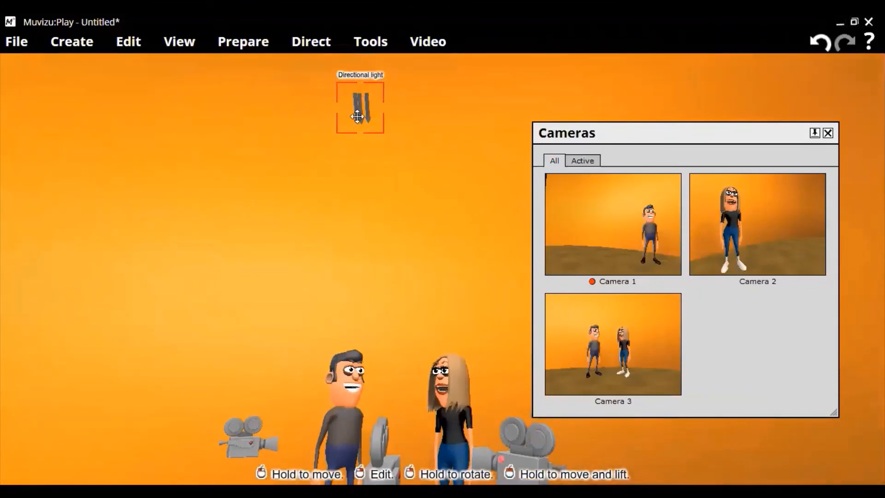
{"action": "left_click", "coordinate": [357, 116]}
{"action": "left_click", "coordinate": [357, 116]}
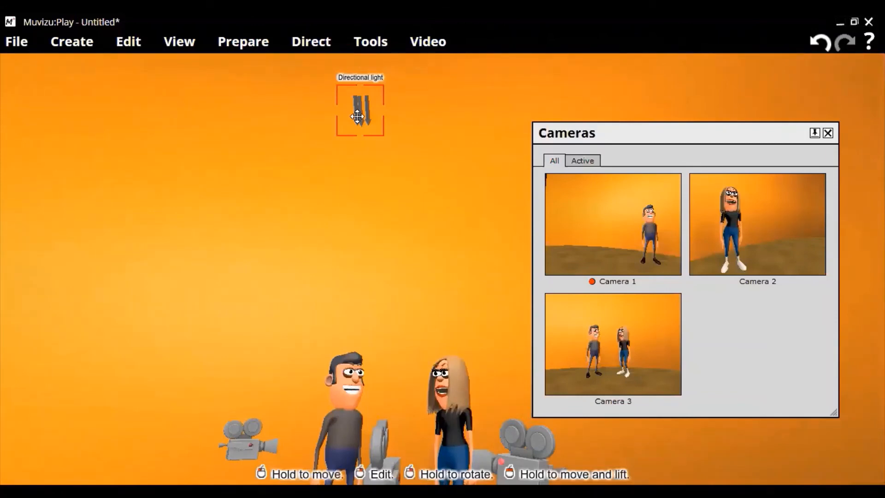
{"action": "key", "text": "Delete"}
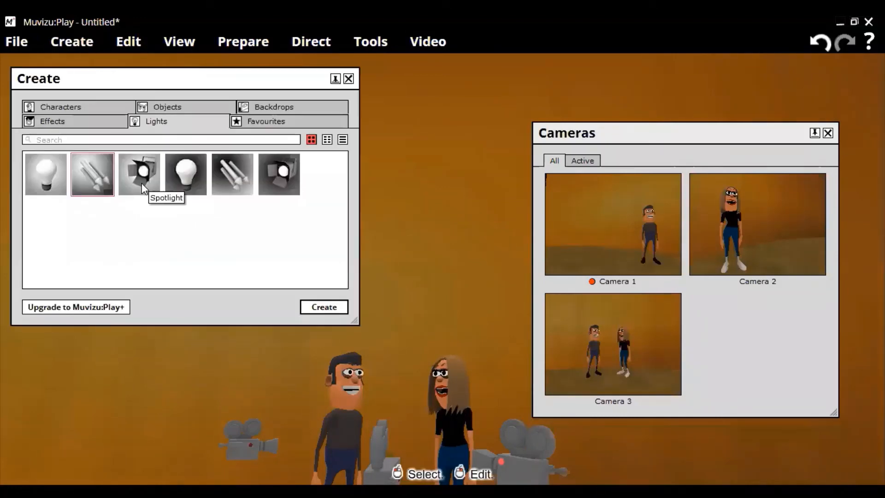
Add a spotlight and place it above Claire's head
{"action": "left_click", "coordinate": [142, 184]}
{"action": "left_click", "coordinate": [322, 307]}
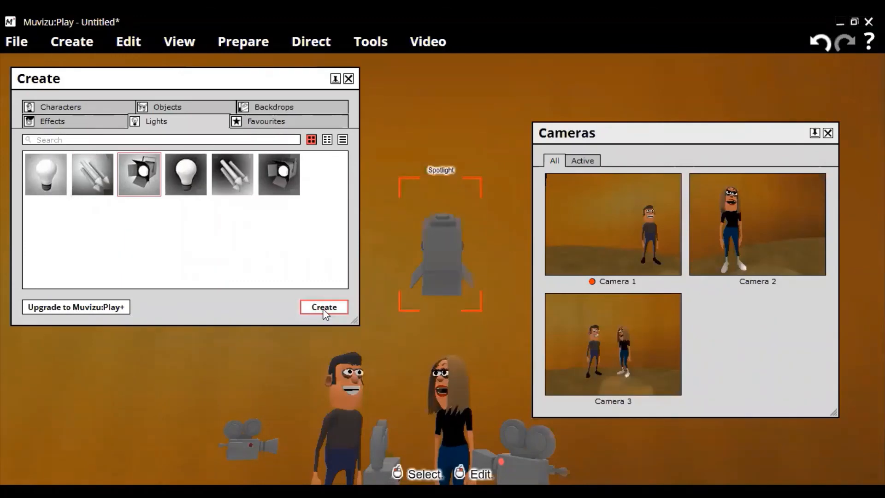
{"action": "left_click", "coordinate": [447, 256]}
Set the spotlight's cone angle to 19.7% and its distance to 20.9%
{"action": "right_click", "coordinate": [453, 258]}
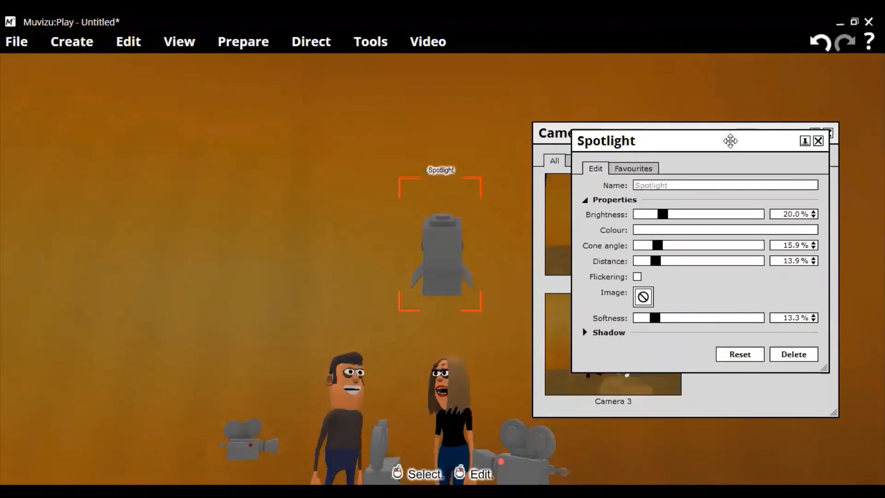
{"action": "left_click_drag", "start_coordinate": [730, 141], "coordinate": [828, 174]}
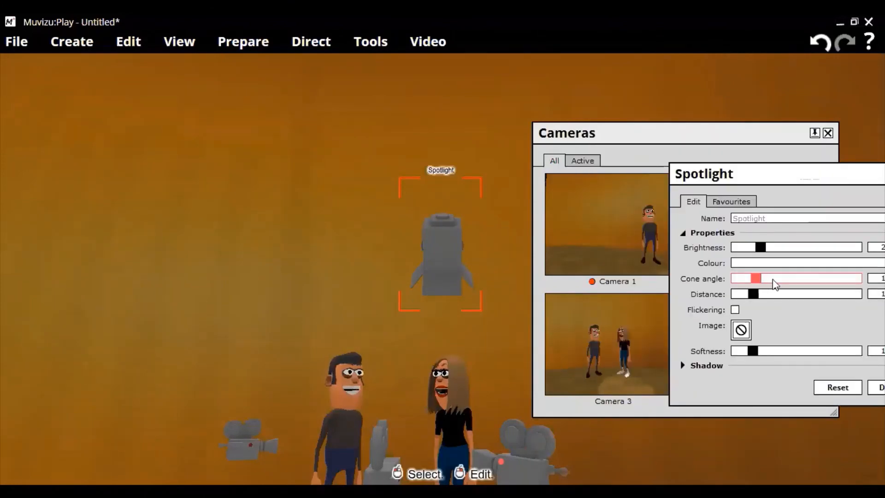
{"action": "left_click", "coordinate": [774, 281]}
{"action": "left_click_drag", "start_coordinate": [769, 281], "coordinate": [763, 281]}
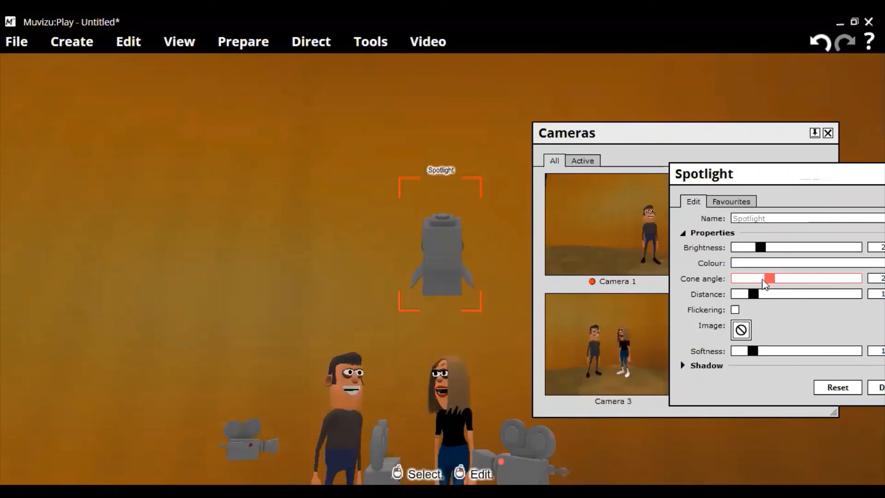
{"action": "left_click", "coordinate": [762, 294]}
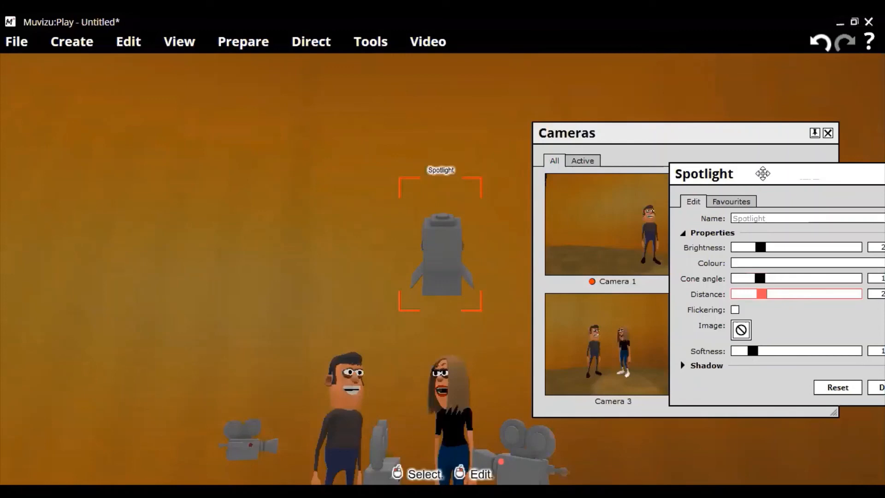
Tilt the spotlight so its beam falls on Claire and the backdrop behind the two characters
{"action": "right_click", "coordinate": [436, 237]}
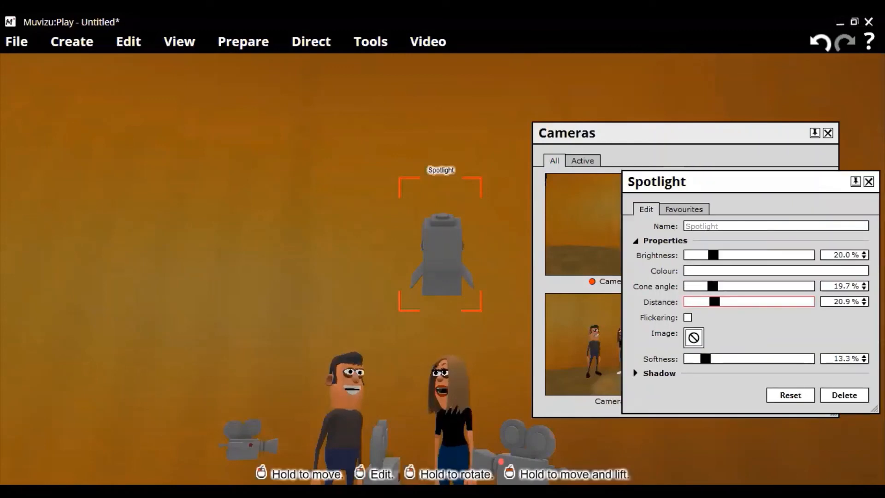
{"action": "right_click_drag", "start_coordinate": [438, 239], "coordinate": [438, 217]}
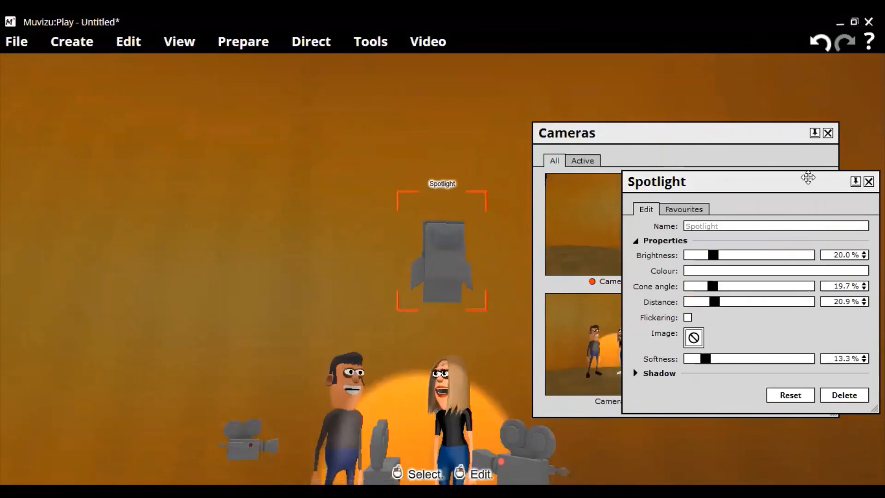
{"action": "left_click_drag", "start_coordinate": [808, 177], "coordinate": [778, 189]}
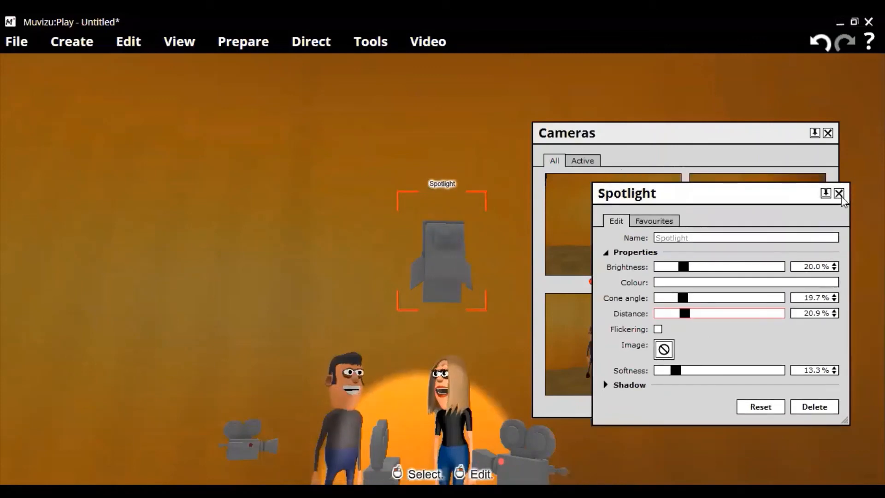
{"action": "left_click", "coordinate": [838, 193]}
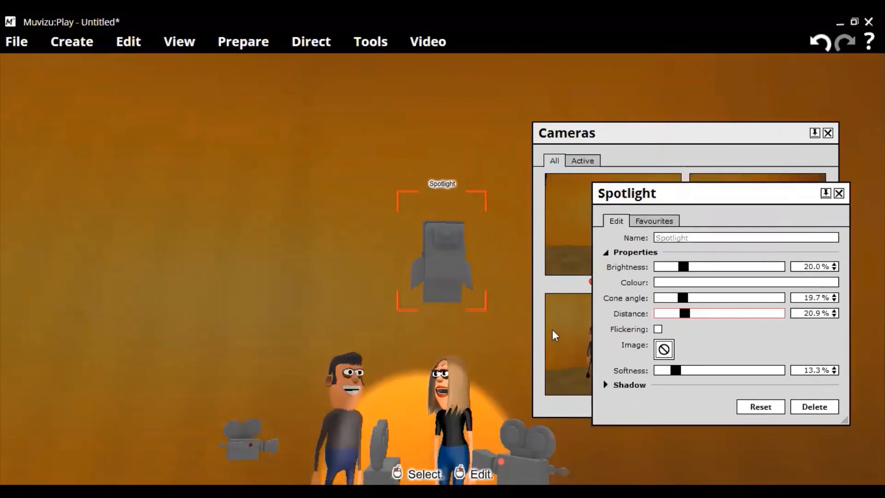